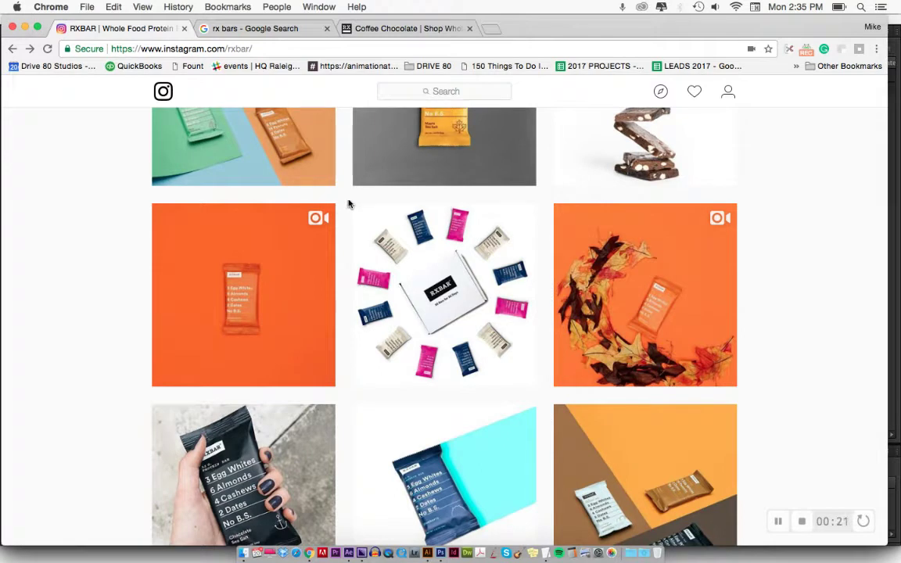
Step: Open the RXBAR video post showing a single orange bar on an orange background
click(188, 256)
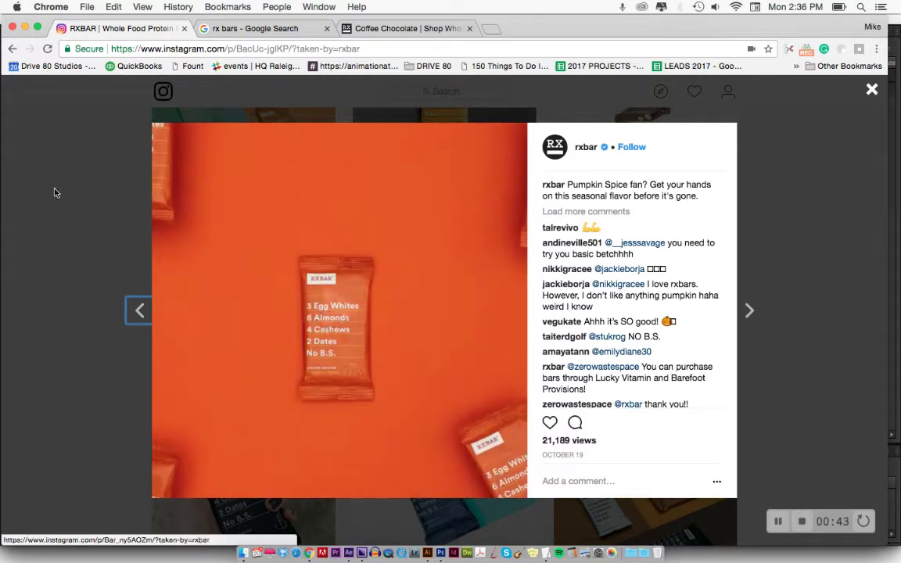
Step: Save the Coffee Chocolate bar image from Chrome as coffee_chocolate_-p_p_1.jpg in AE Tutorials
click(391, 29)
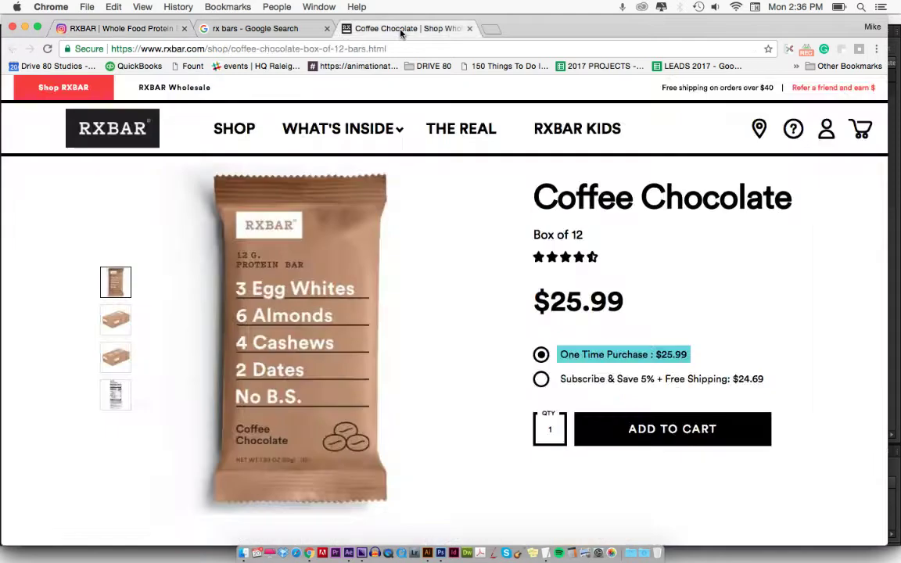
right_click(295, 261)
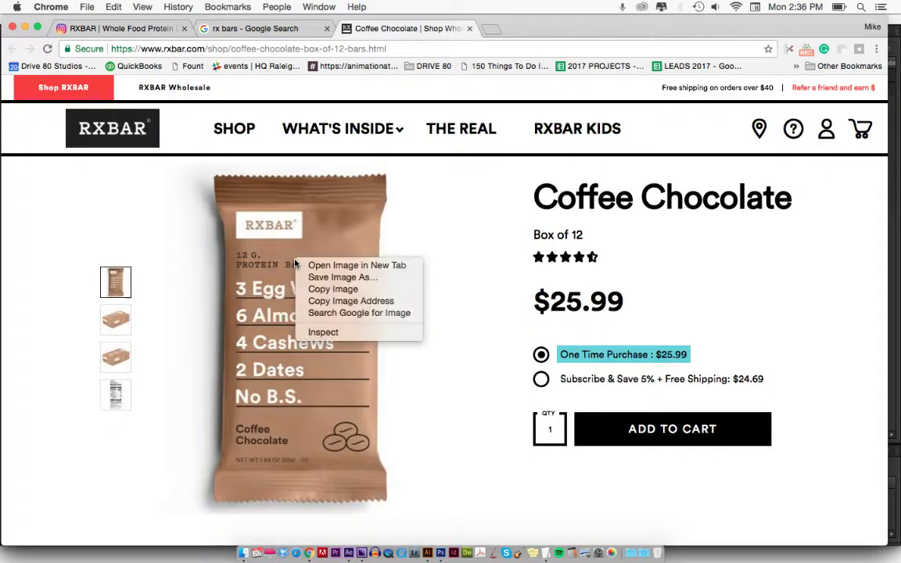
click(334, 277)
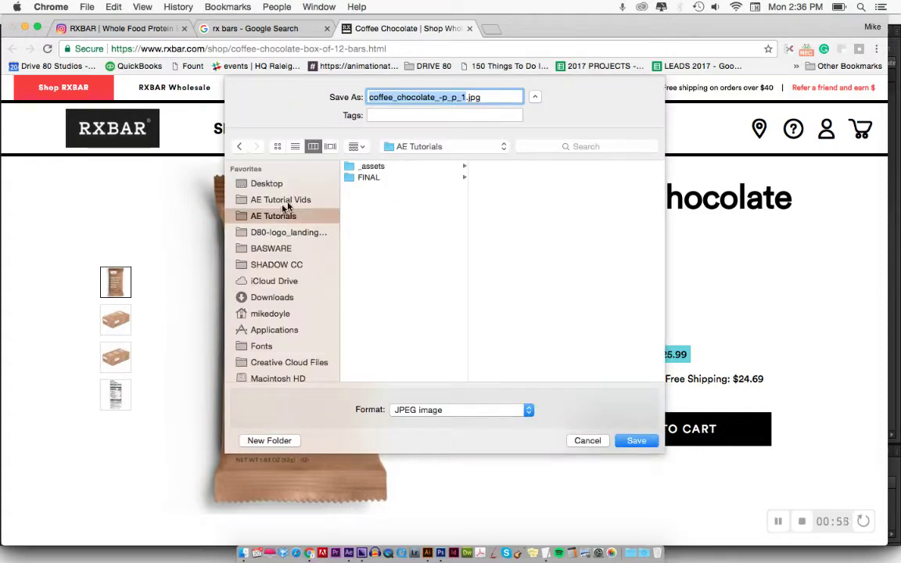
key(Return)
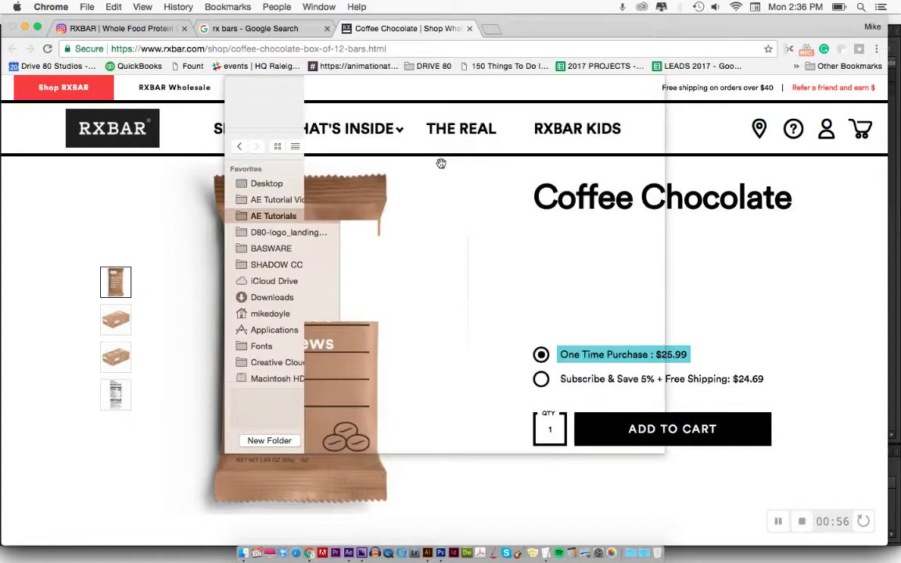
key(super+Tab)
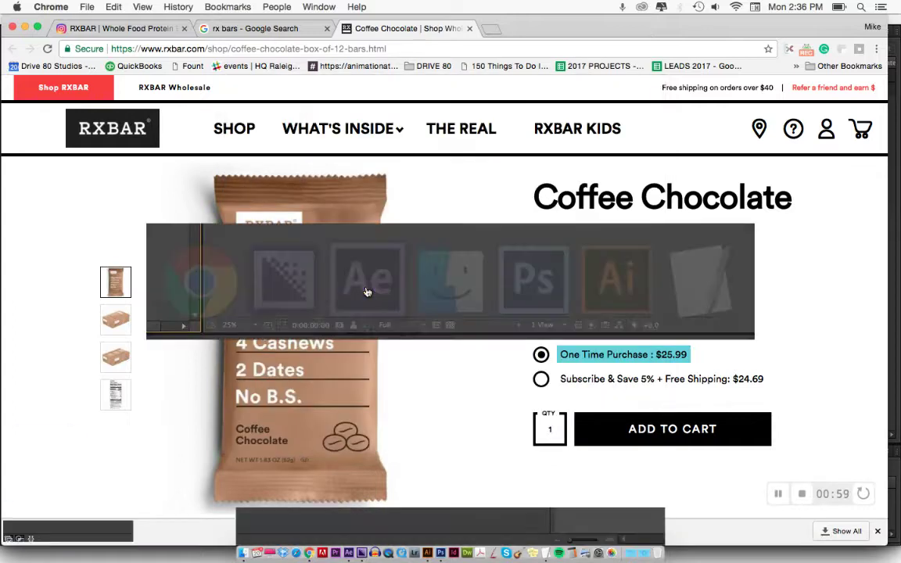
key(super+Tab)
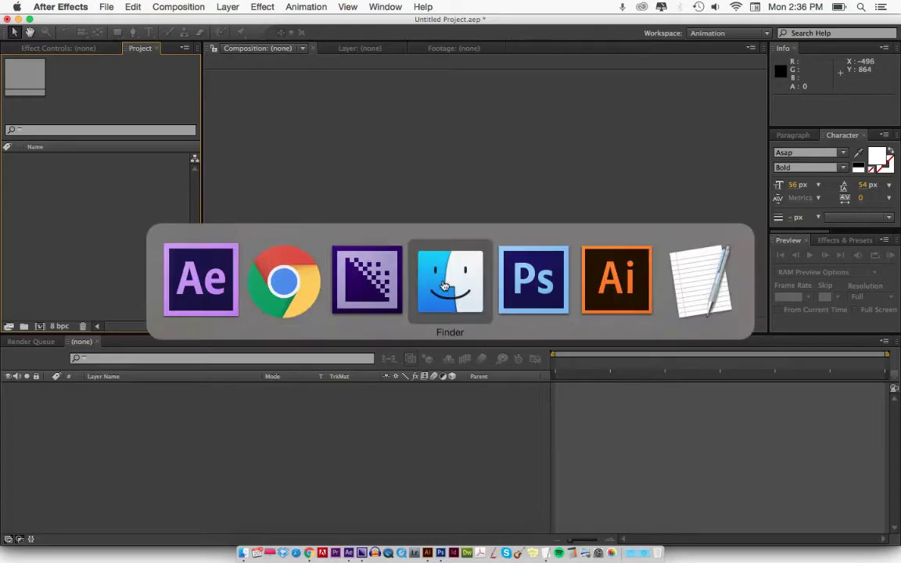
Step: Drag coffee_chocolate_-p_p_1.jpg from Finder's AE Tutorials folder into the After Effects Project panel
click(444, 286)
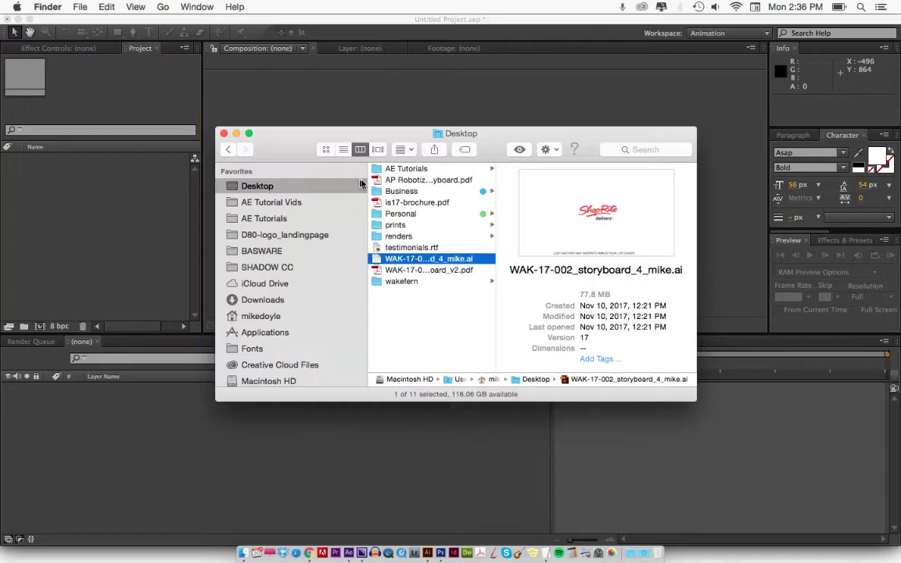
click(267, 203)
click(270, 219)
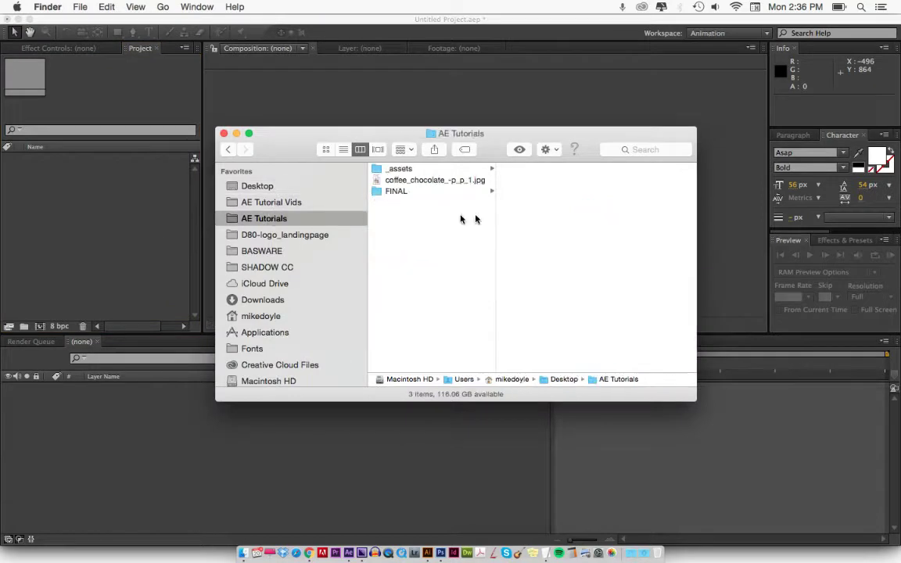
click(435, 181)
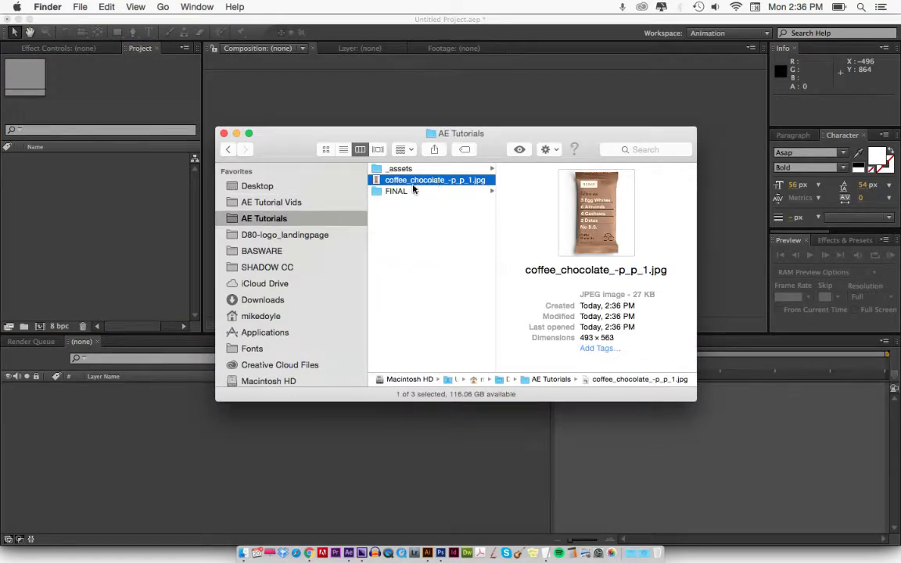
click(412, 191)
click(404, 180)
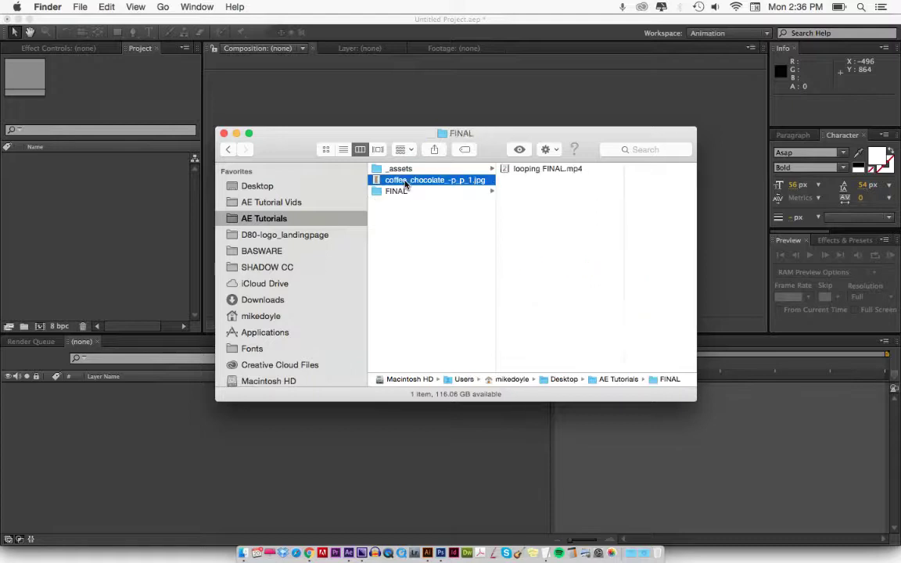
drag(397, 182, 110, 207)
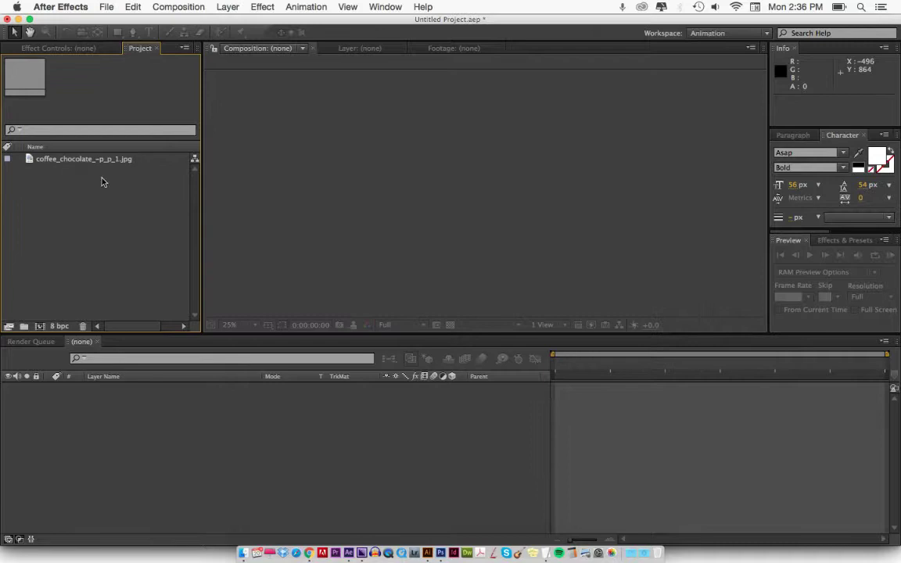
Step: Create Comp 1 at 1080×1080 px, 12 fps, with a duration of 0:00:13:03
key(super+n)
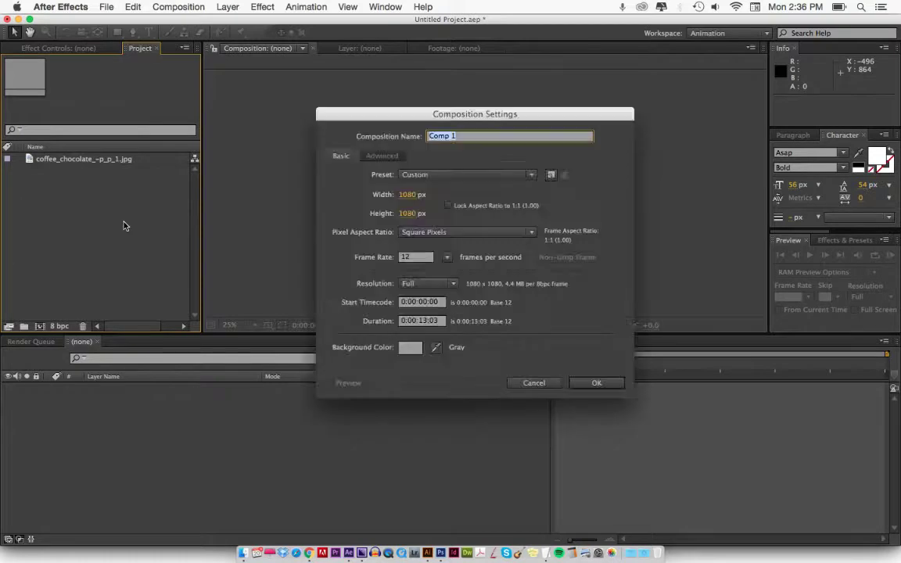
key(Escape)
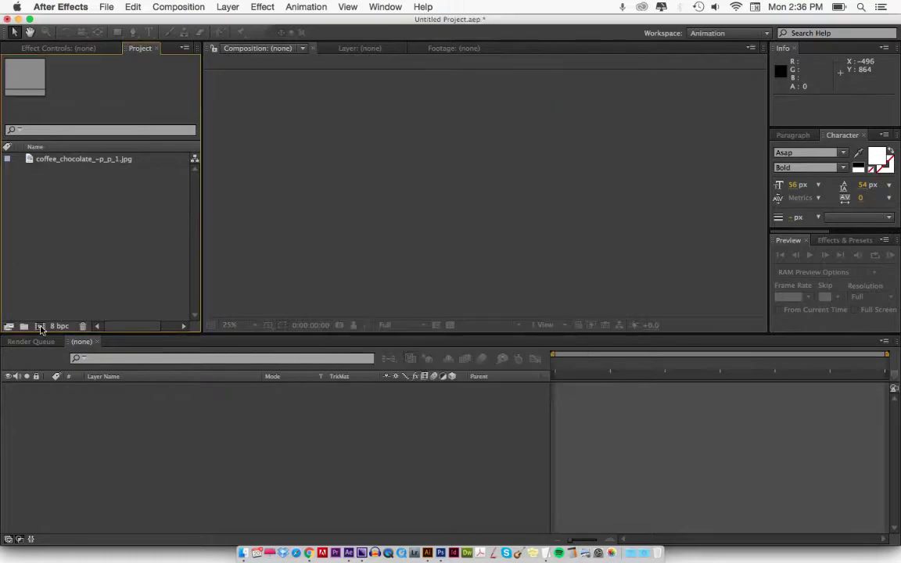
click(40, 327)
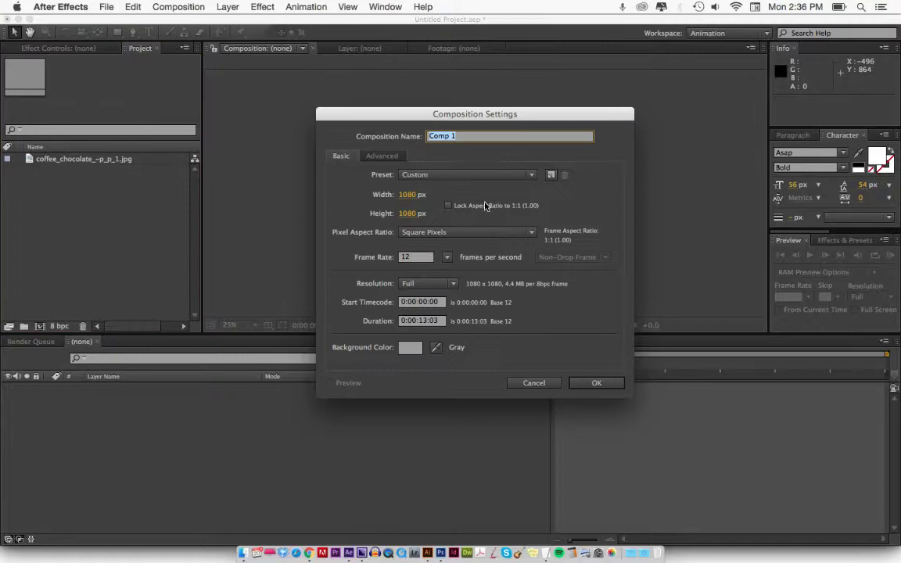
double_click(407, 258)
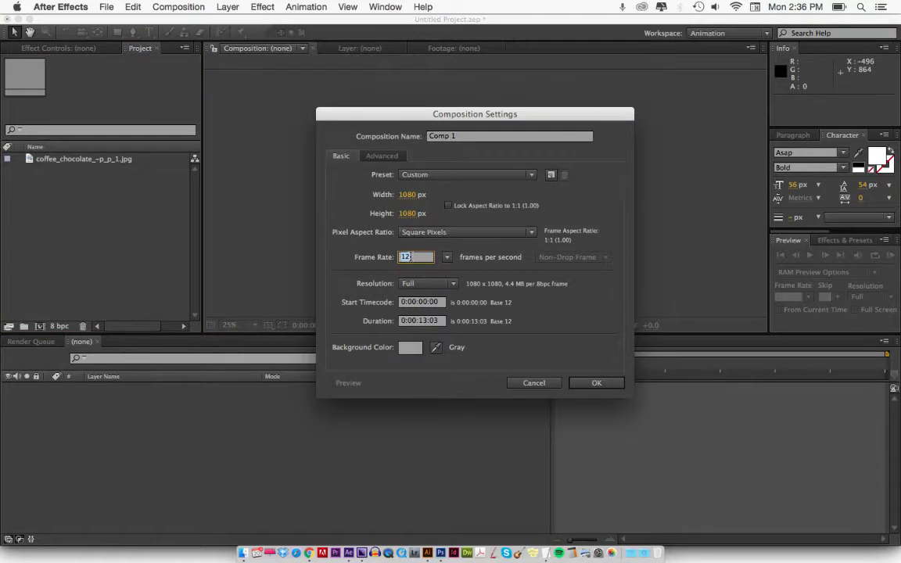
click(447, 258)
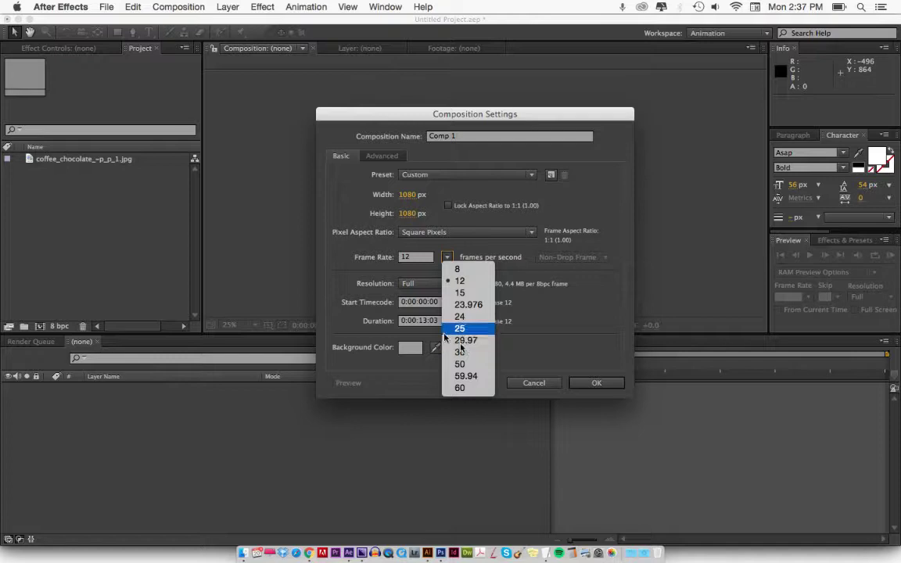
click(352, 254)
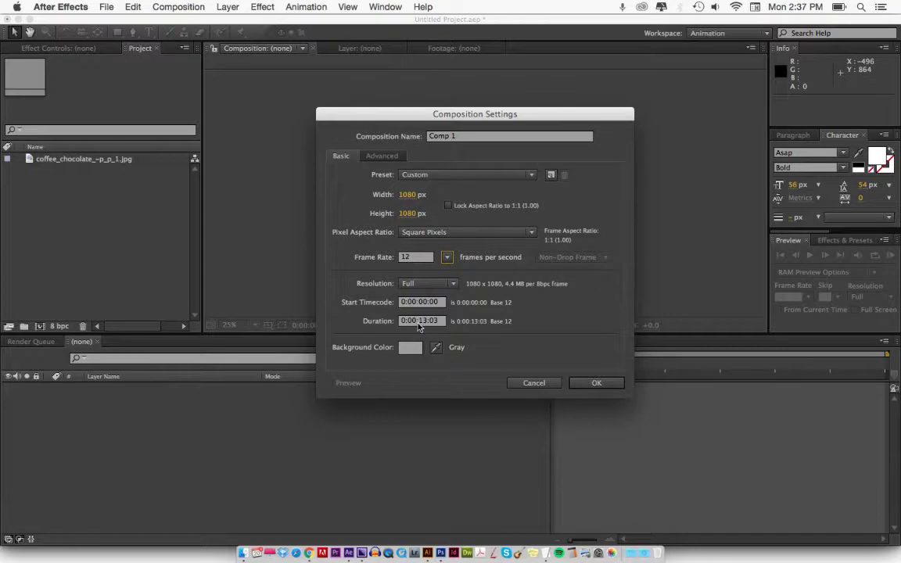
click(596, 382)
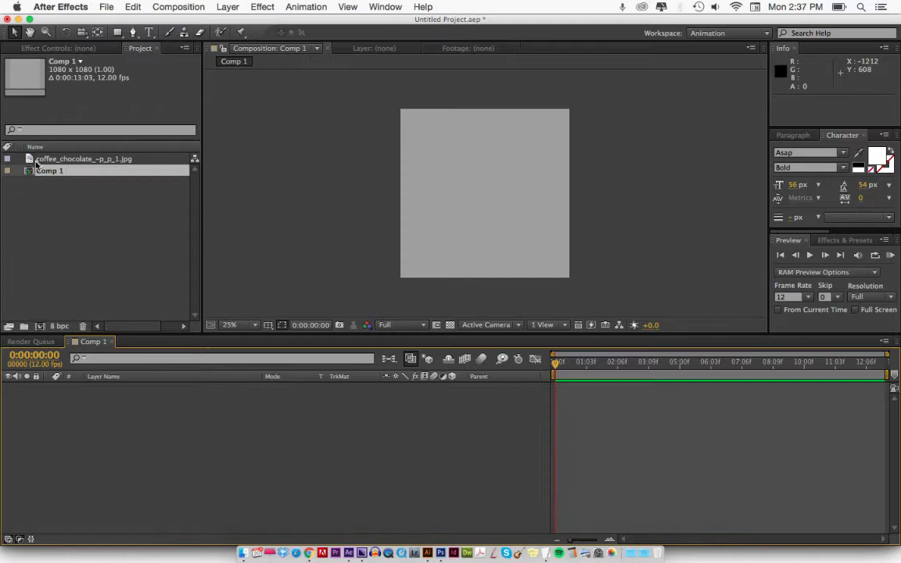
Step: Place the coffee chocolate image into Comp 1
click(41, 158)
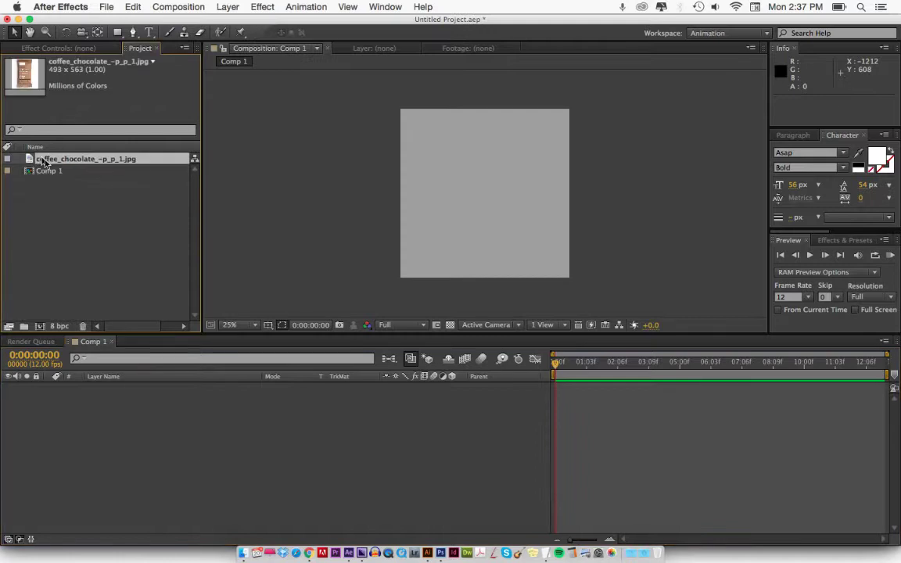
drag(45, 162, 183, 421)
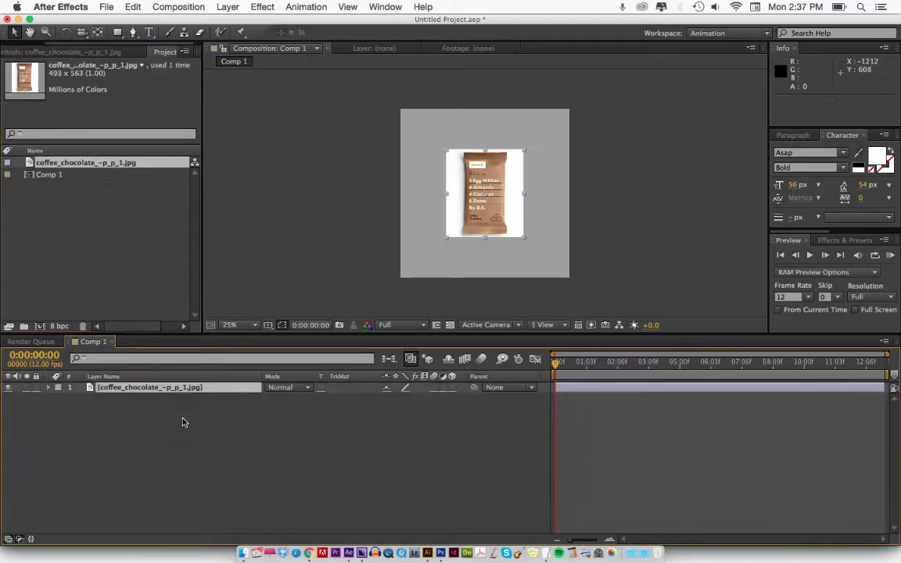
click(368, 153)
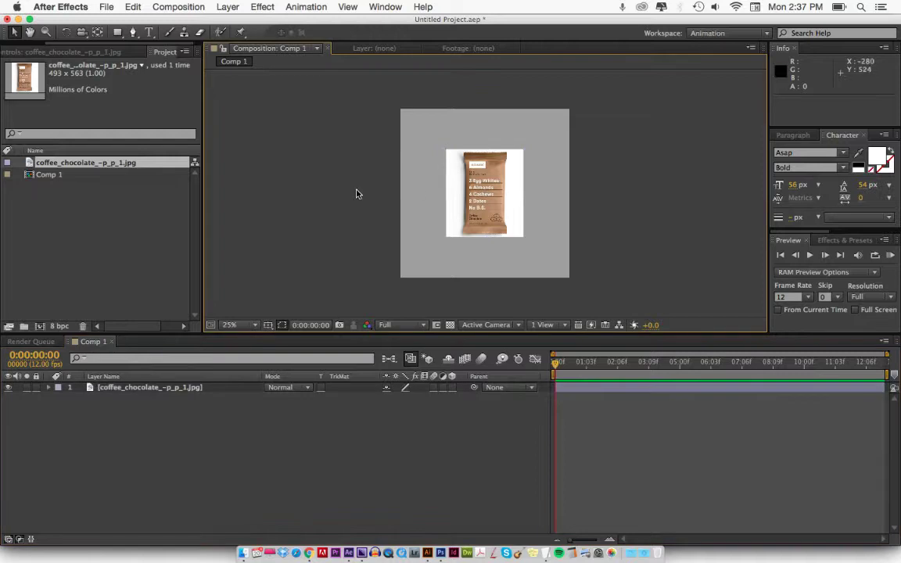
Step: Add a 1080×1080 White Solid 1 and move it beneath the coffee chocolate layer
key(super+y)
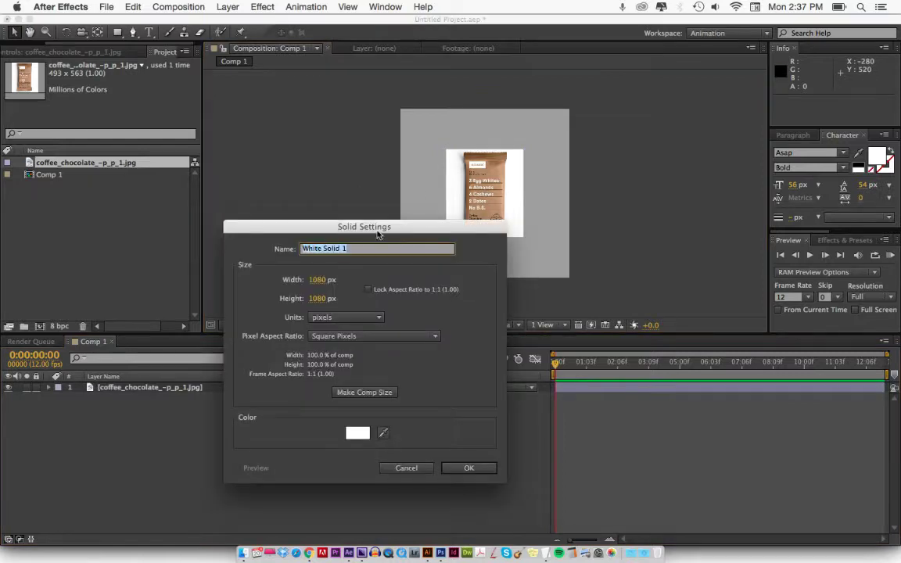
key(Escape)
click(219, 5)
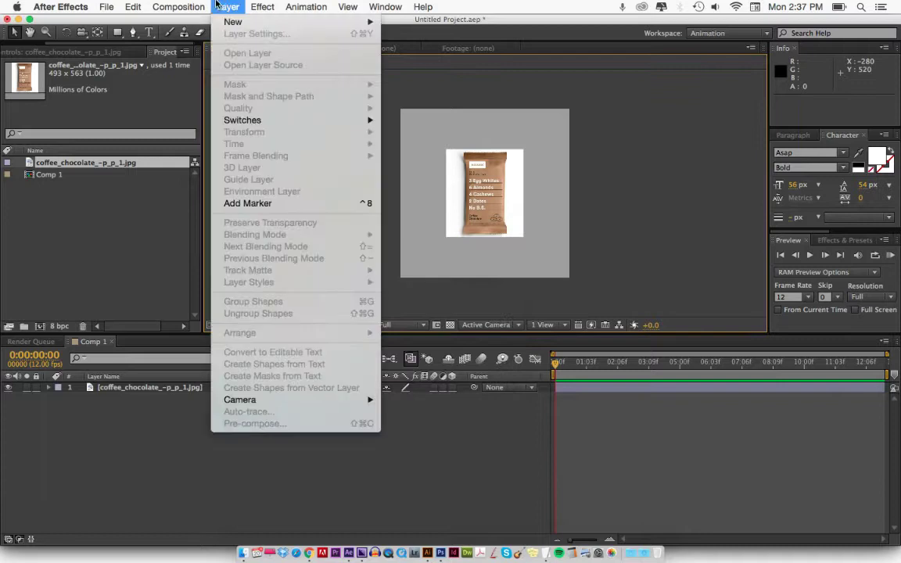
mouse_move(249, 21)
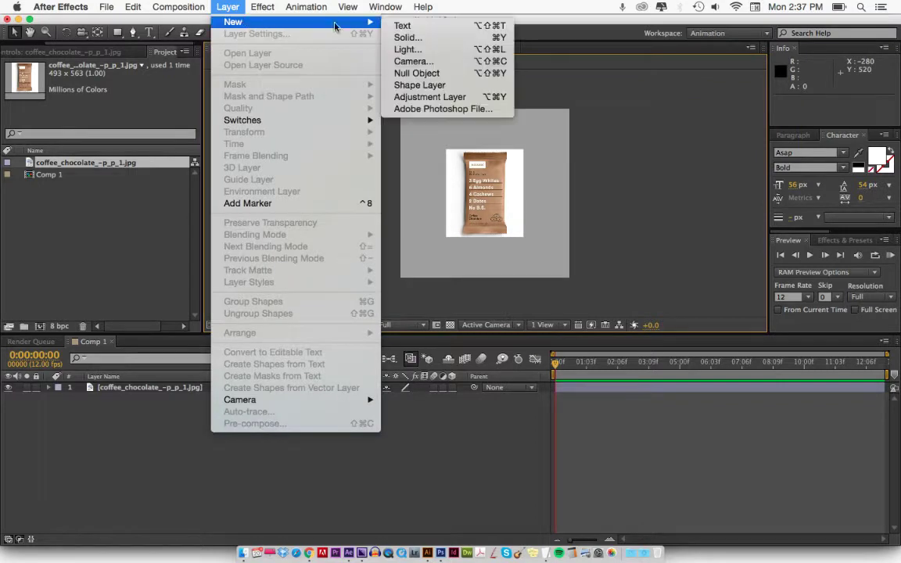
click(408, 37)
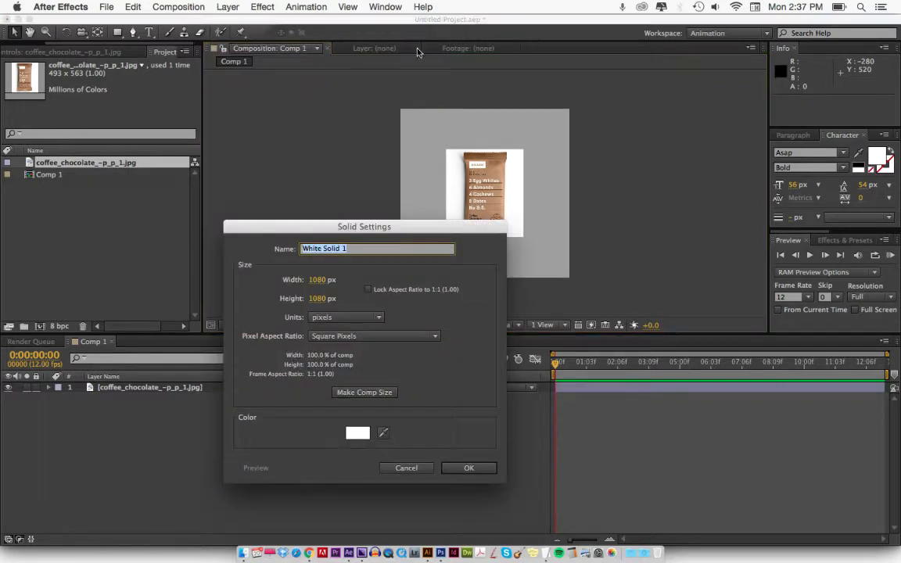
click(470, 468)
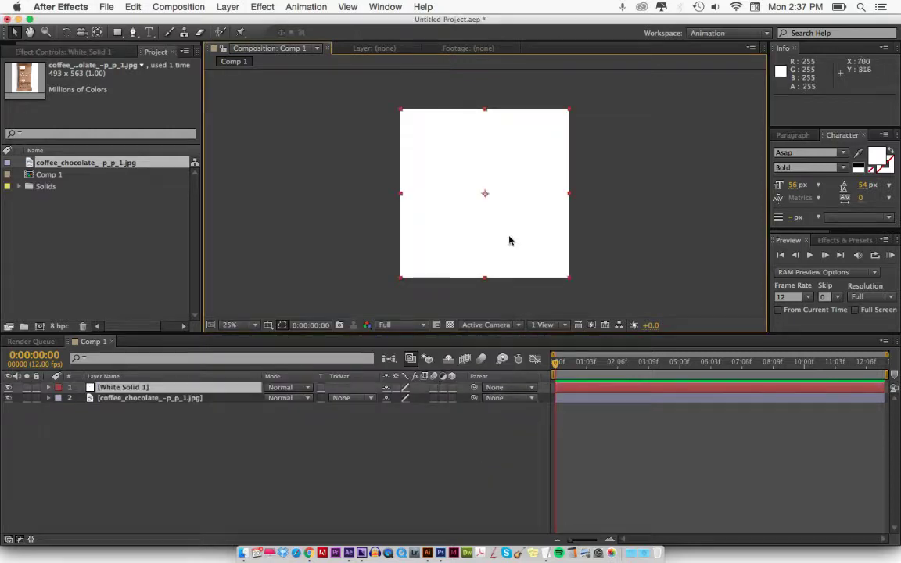
drag(121, 393, 120, 409)
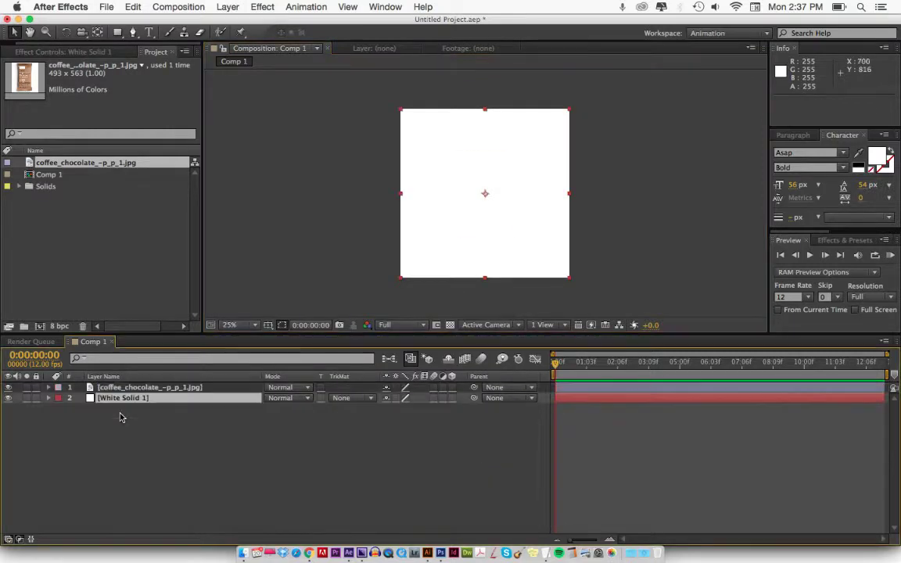
Step: Lock White Solid 1 and set a Position keyframe at 540, 540 on the coffee layer's first frame
click(36, 399)
click(485, 178)
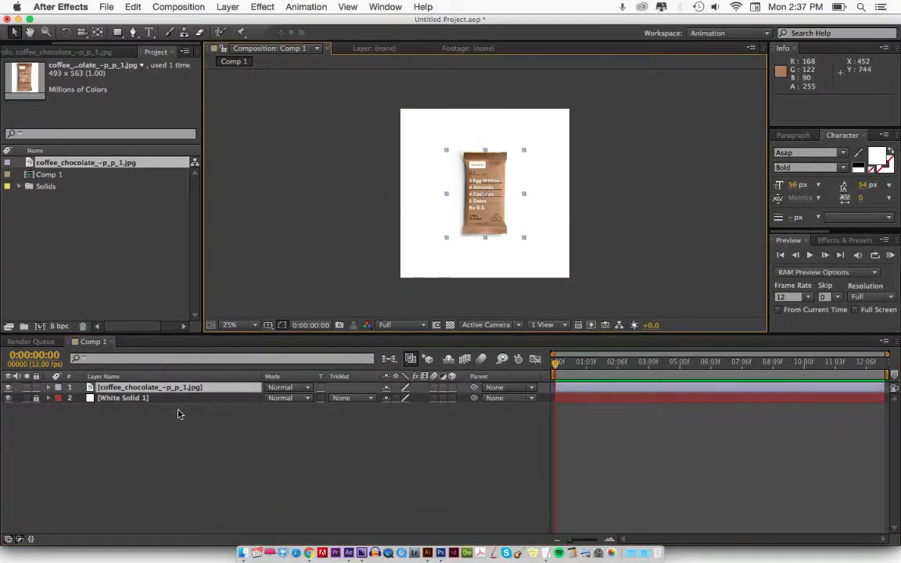
key(p)
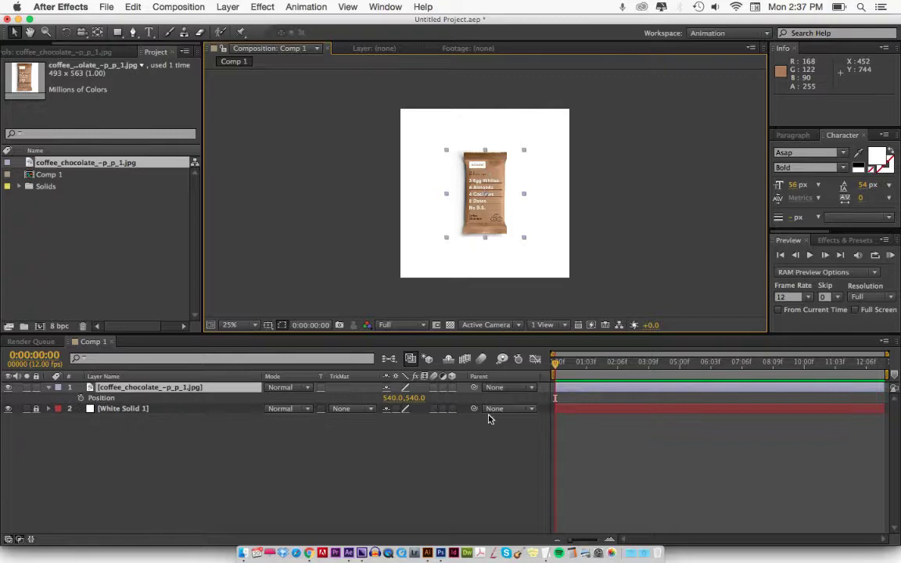
key(equal)
key(equal)
key(minus)
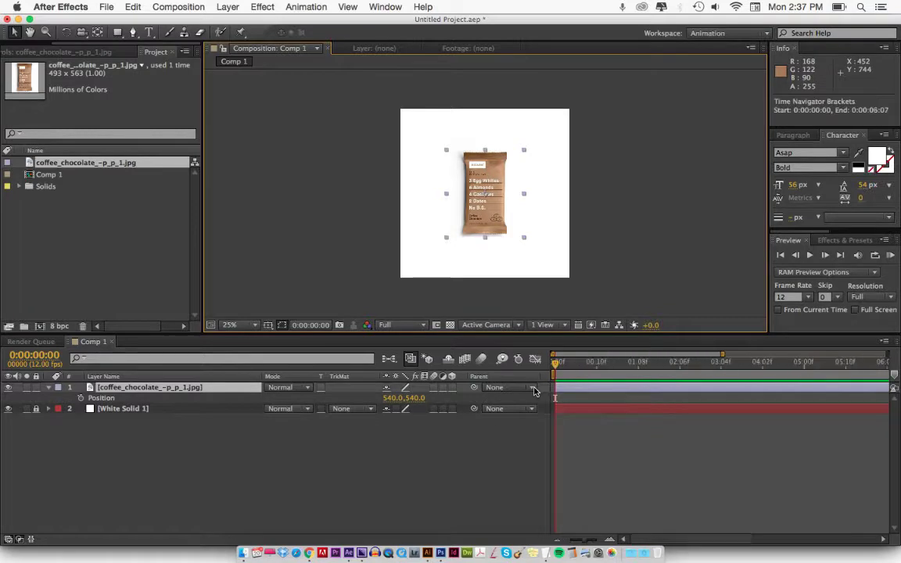
click(82, 399)
key(minus)
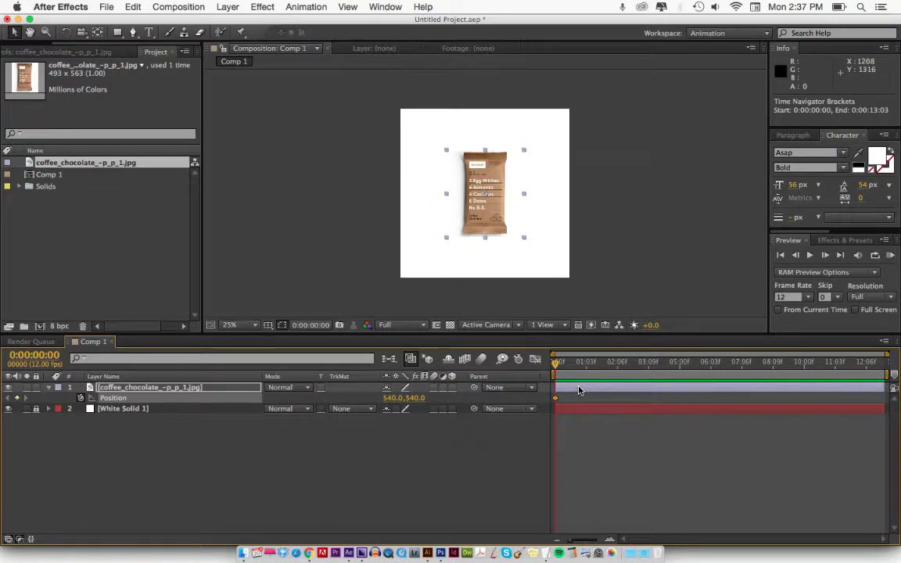
key(super+k)
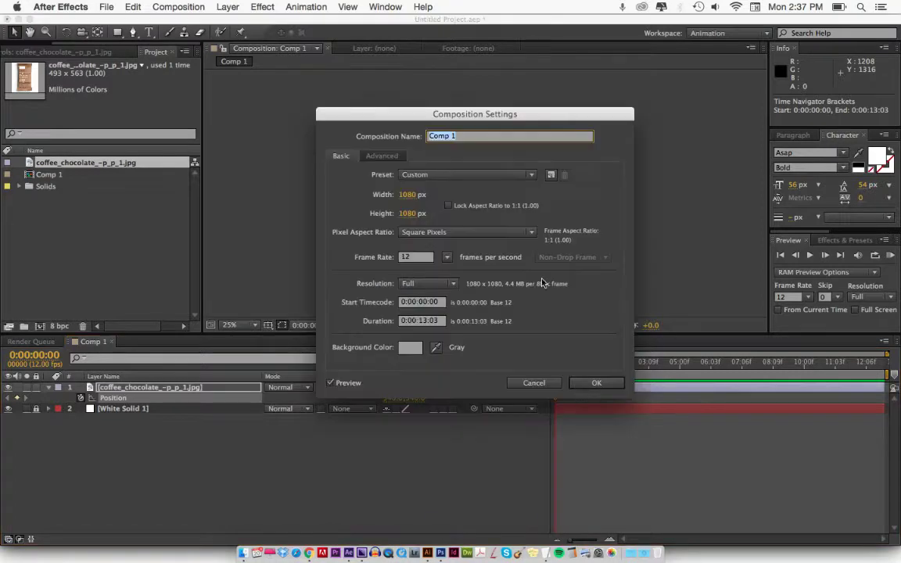
Step: Lengthen the comp duration and extend both the coffee layer and white solid to 14 seconds
click(417, 321)
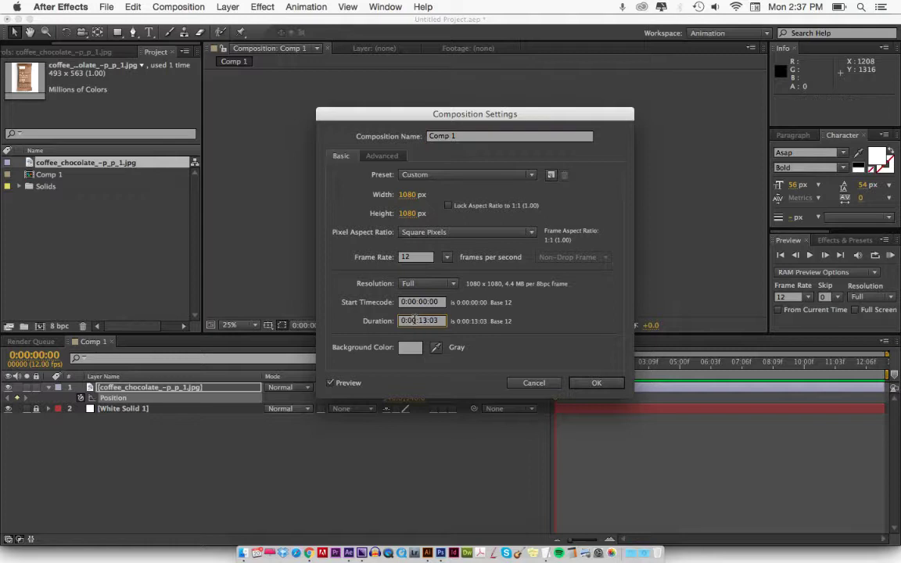
text(1)
key(Return)
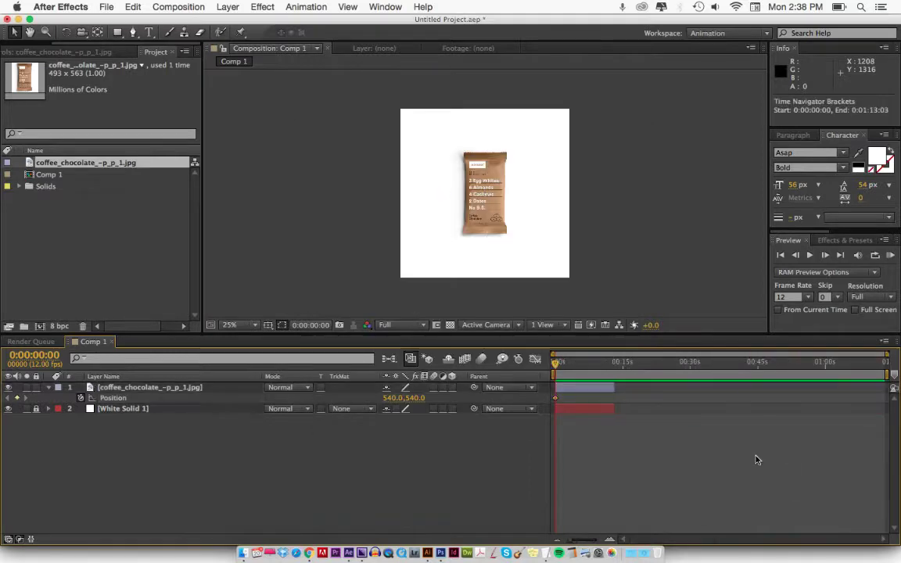
key(equal)
key(equal)
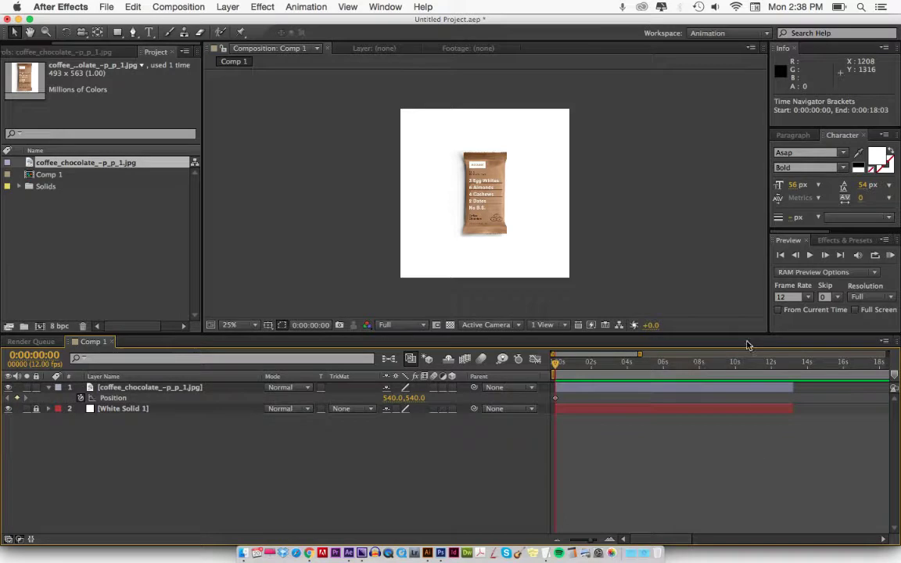
drag(792, 388, 811, 389)
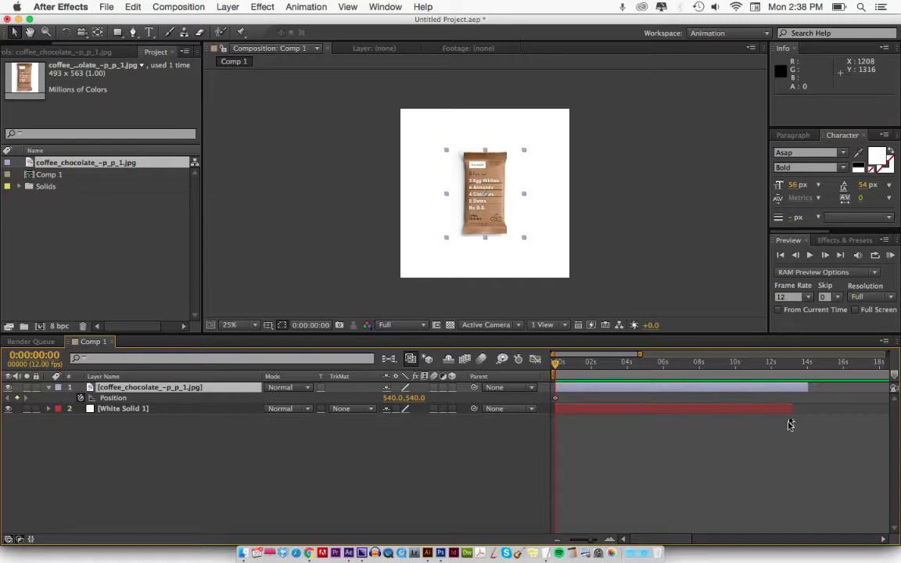
drag(792, 408, 812, 407)
Step: End the work area at 14 seconds and trim the comp to the work area
click(807, 362)
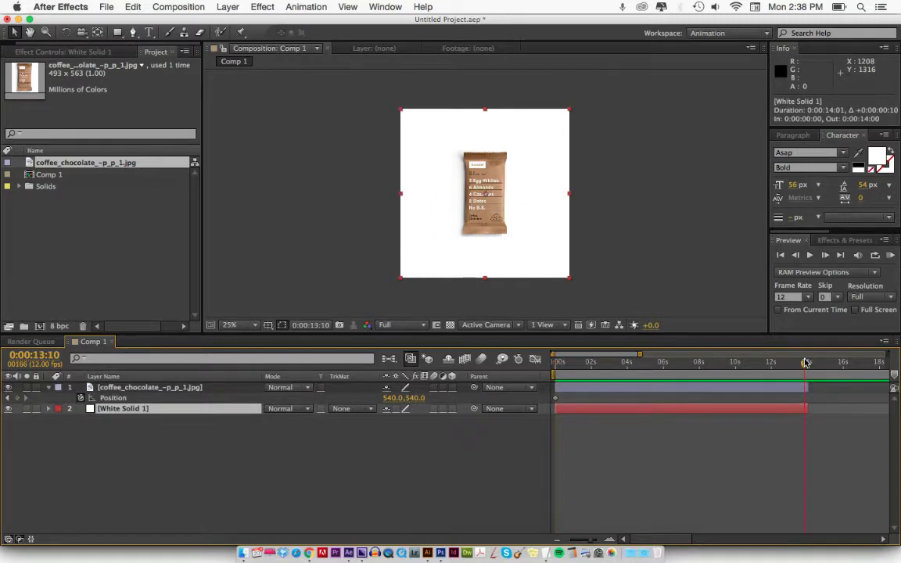
key(n)
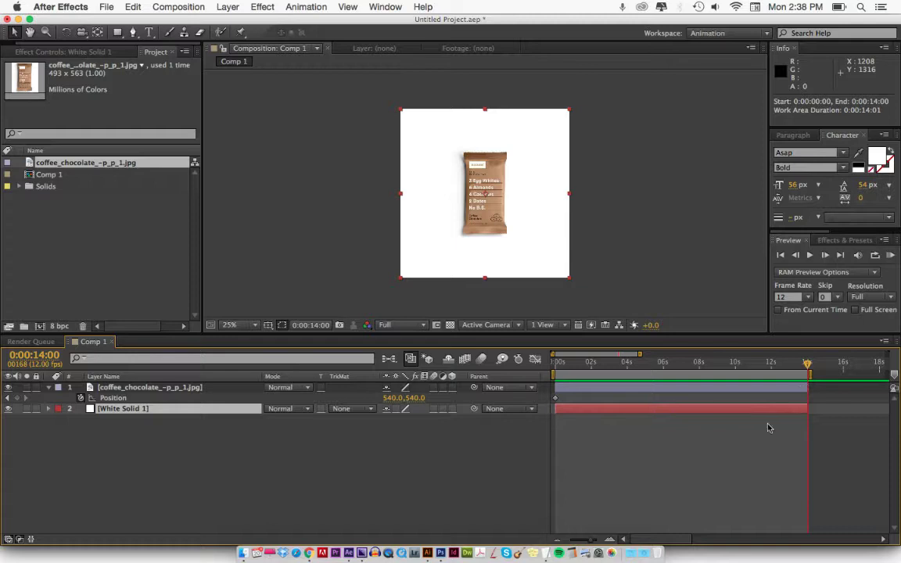
right_click(727, 374)
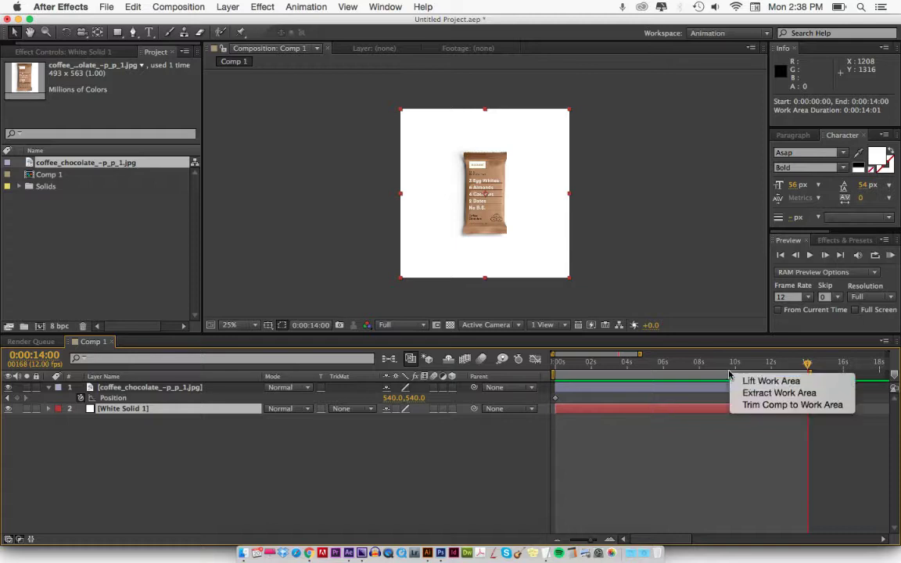
click(750, 405)
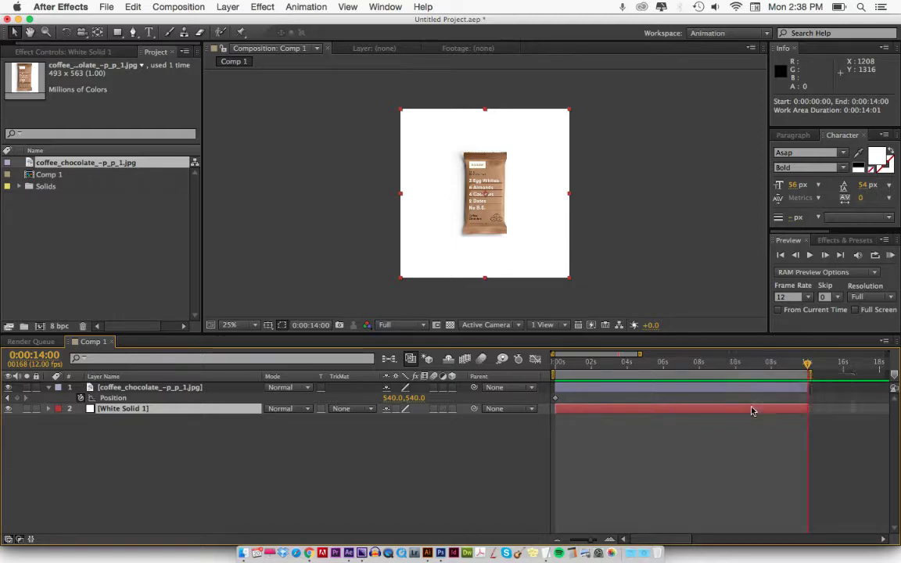
click(561, 366)
drag(561, 370, 559, 369)
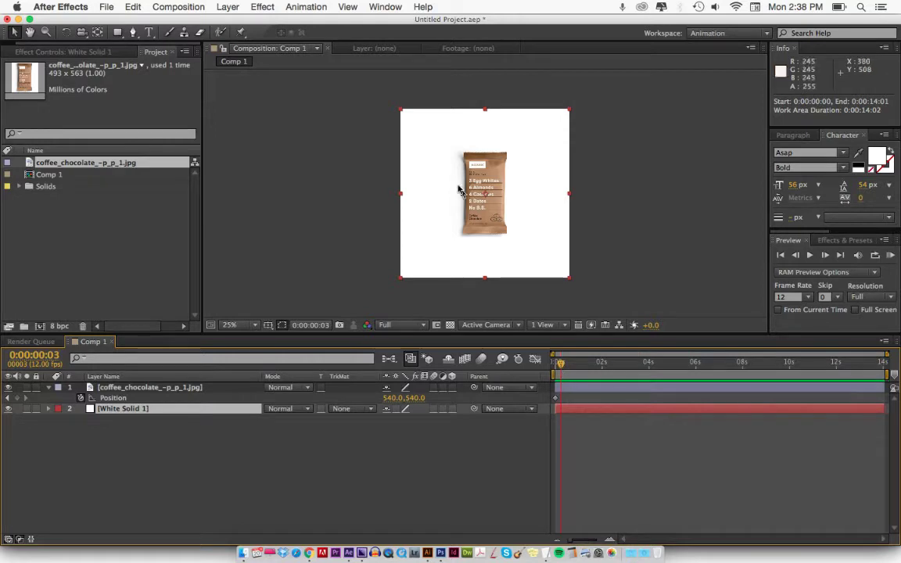
click(565, 387)
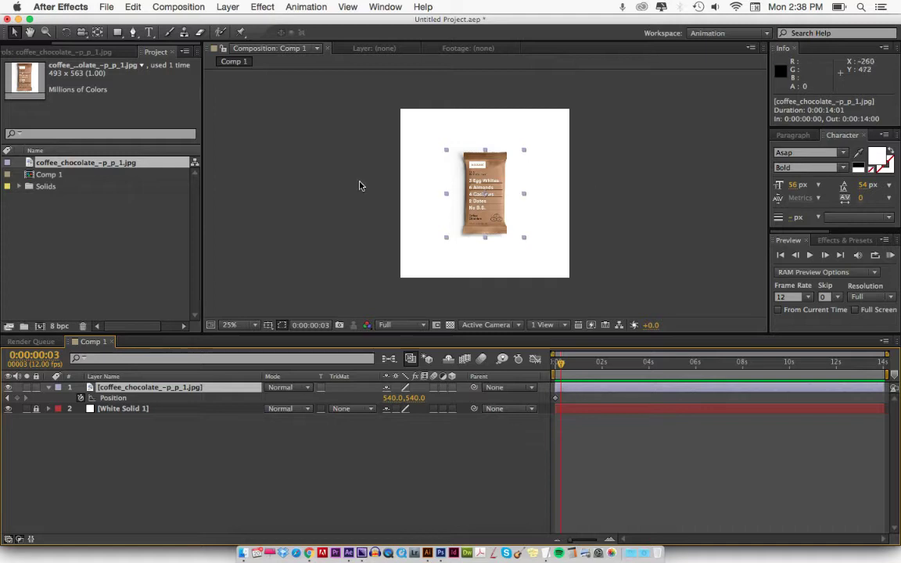
key(equal)
key(equal)
key(equal)
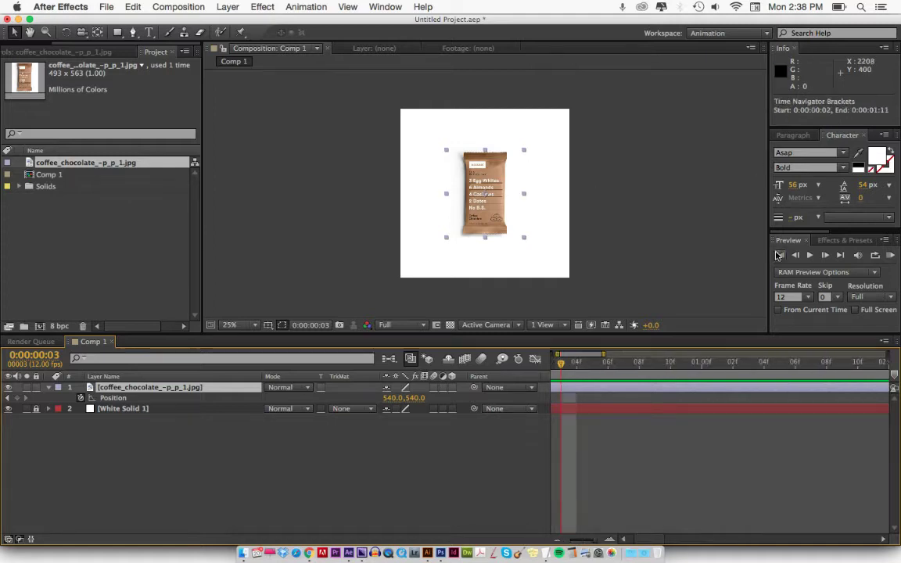
scroll(703, 447, left, 2)
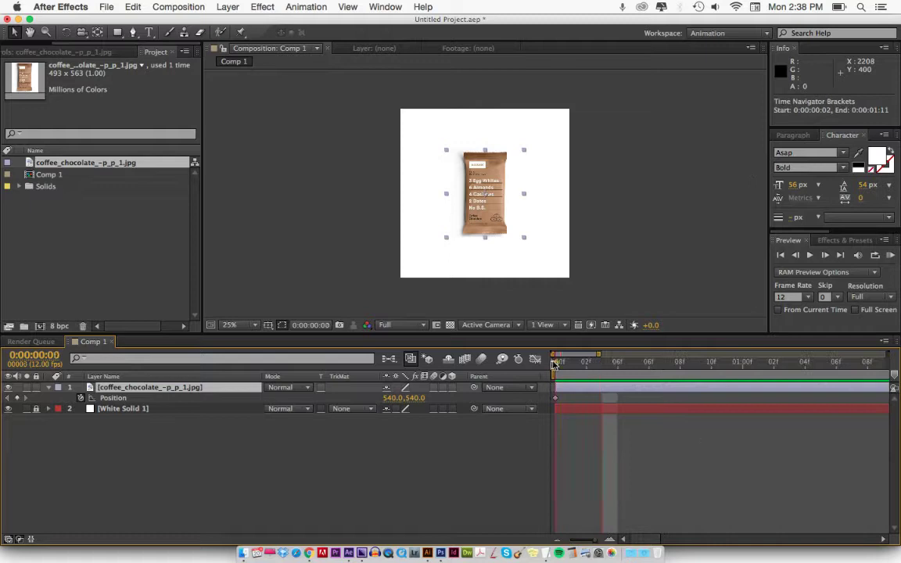
Step: Animate the coffee bar from left of the square at frame 0 to 1332, 540 at 0:00:01:02
key(Home)
drag(478, 208, 361, 209)
drag(598, 366, 773, 364)
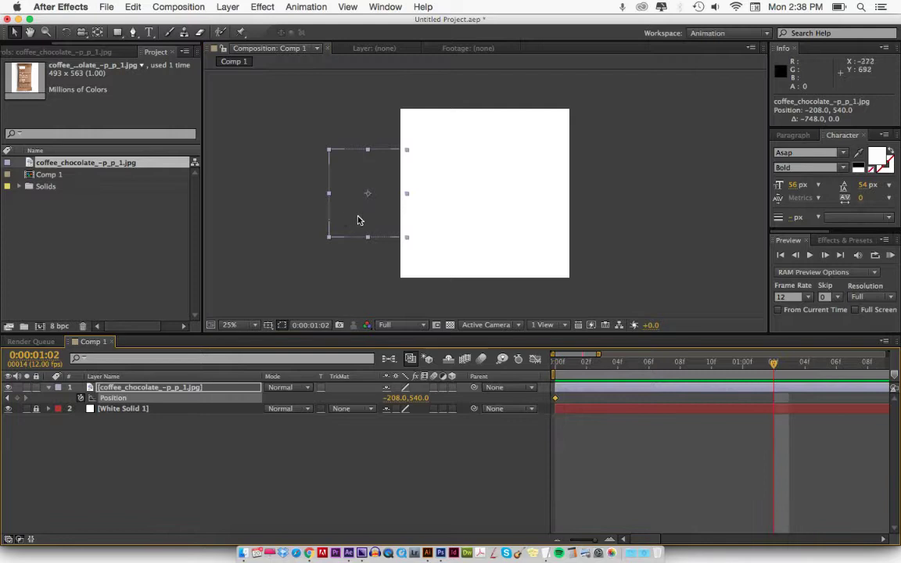
drag(384, 211, 602, 212)
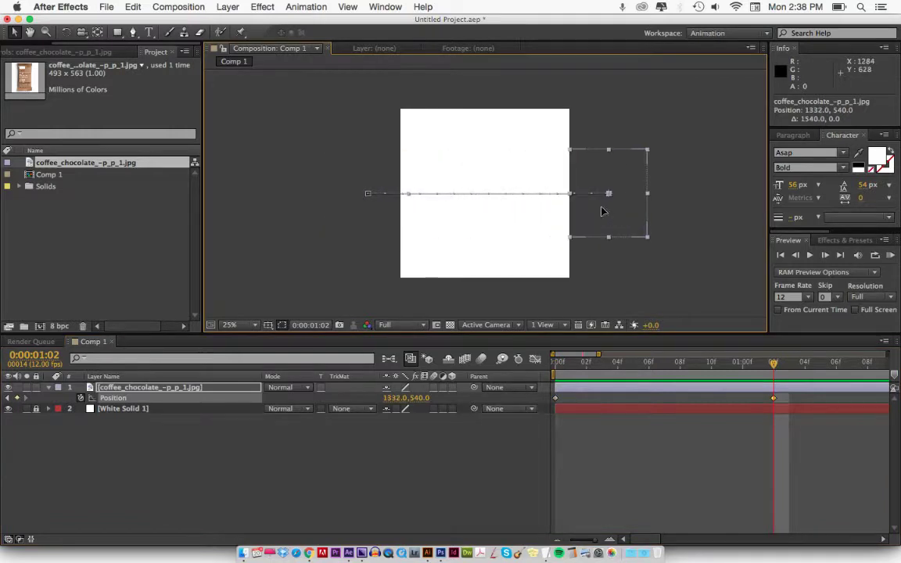
key(minus)
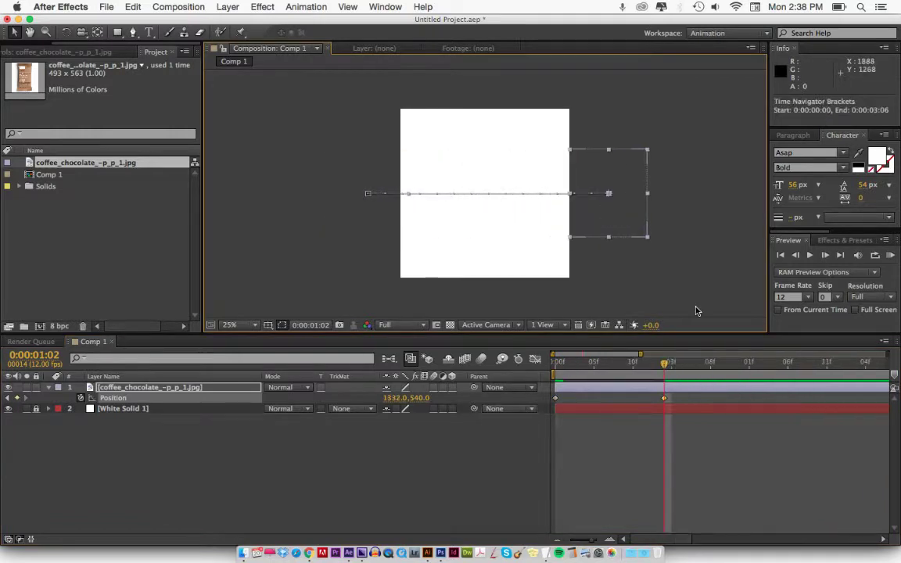
key(minus)
key(n)
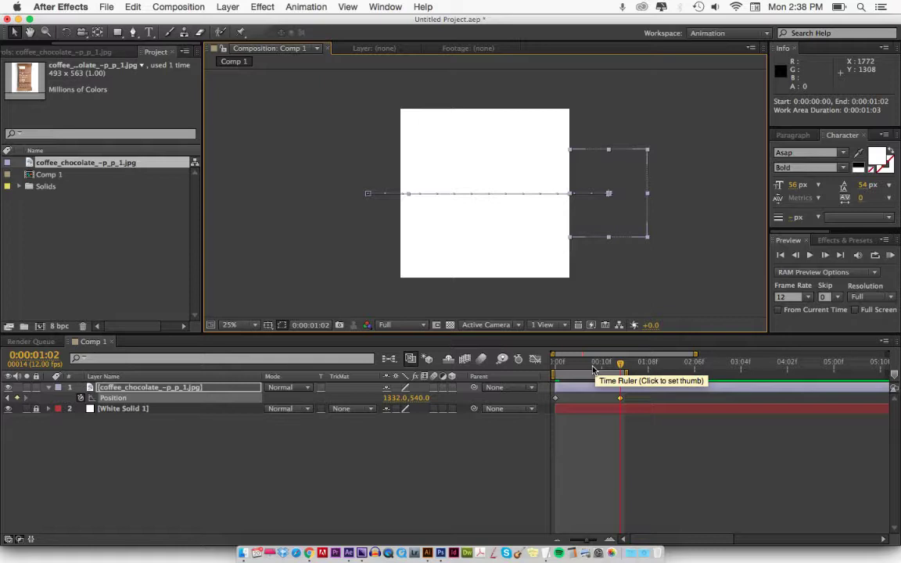
key(KP_0)
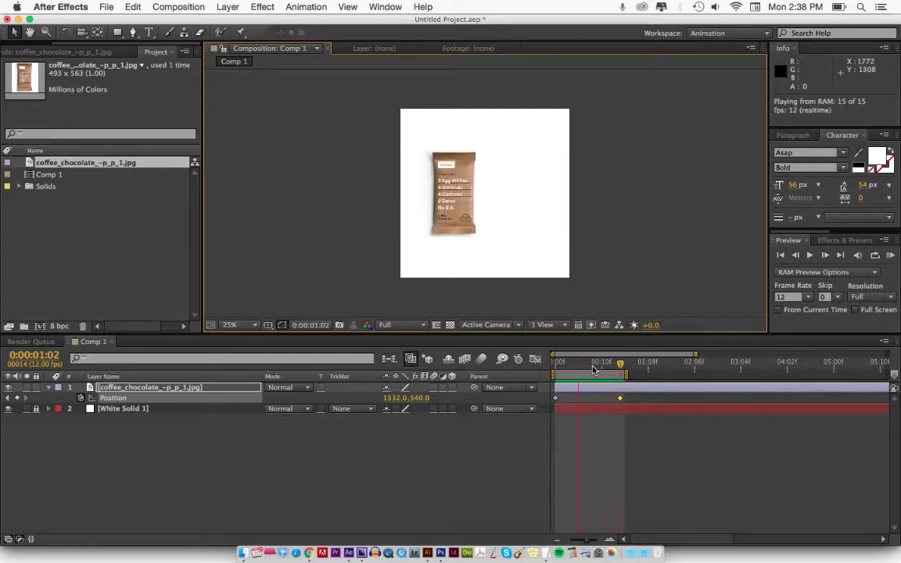
Step: Extend the work area to about 3 seconds and move the end keyframe later to slow the slide
key(space)
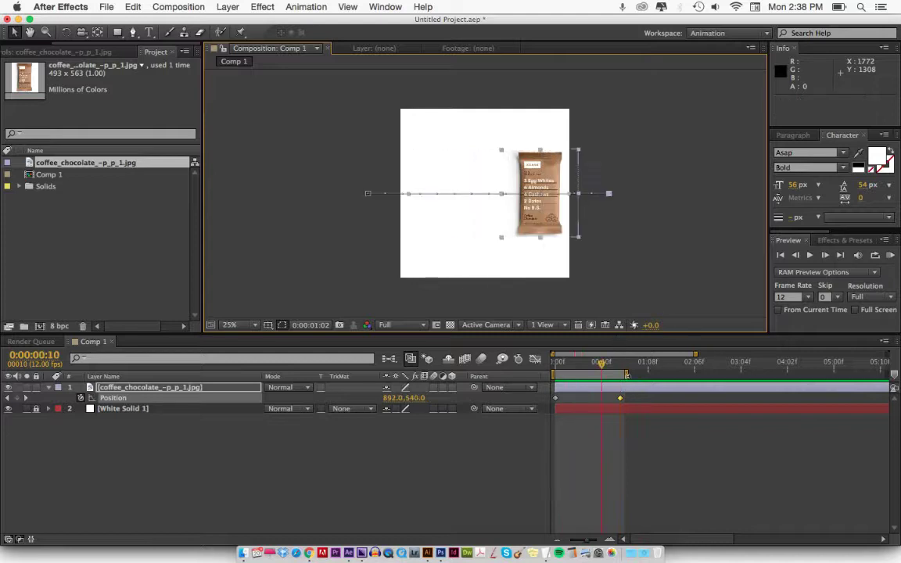
drag(626, 375, 738, 375)
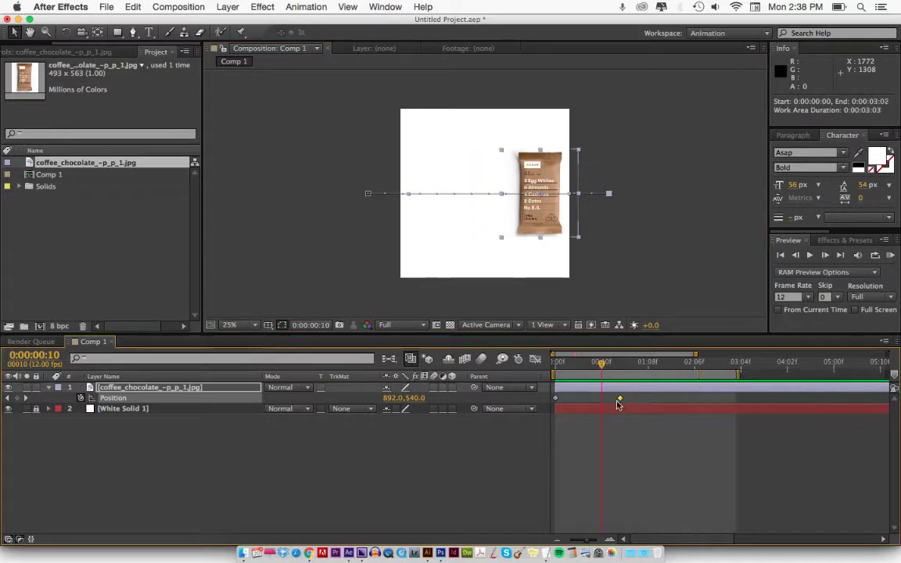
drag(619, 401, 720, 399)
key(space)
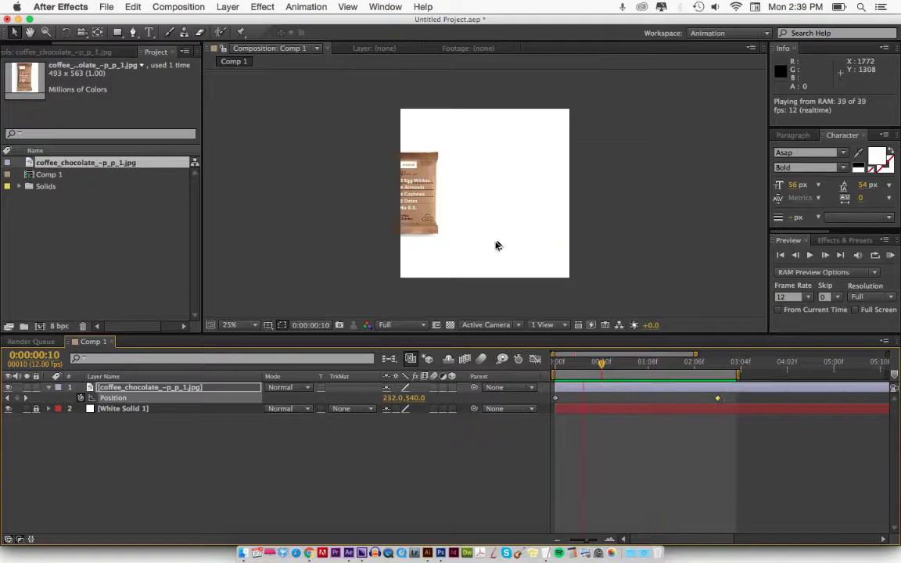
key(space)
key(=)
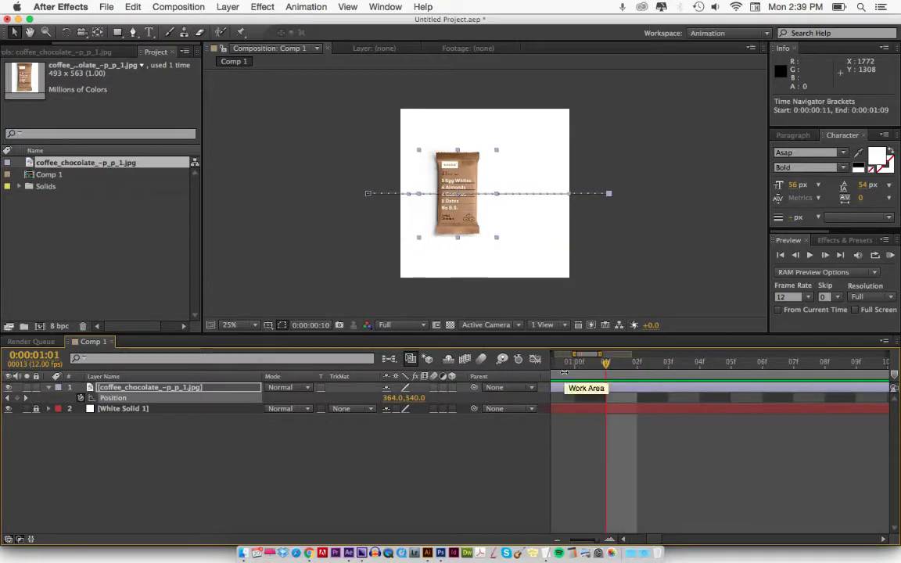
Step: Move the ending Position keyframe back to 0:00:01:02 and put the time indicator on it
scroll(603, 473, up, 2)
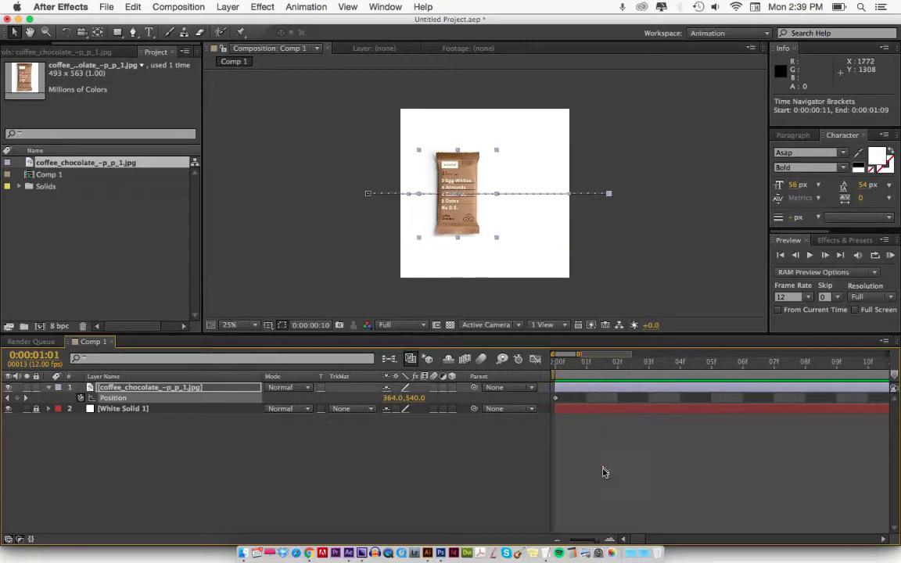
click(556, 363)
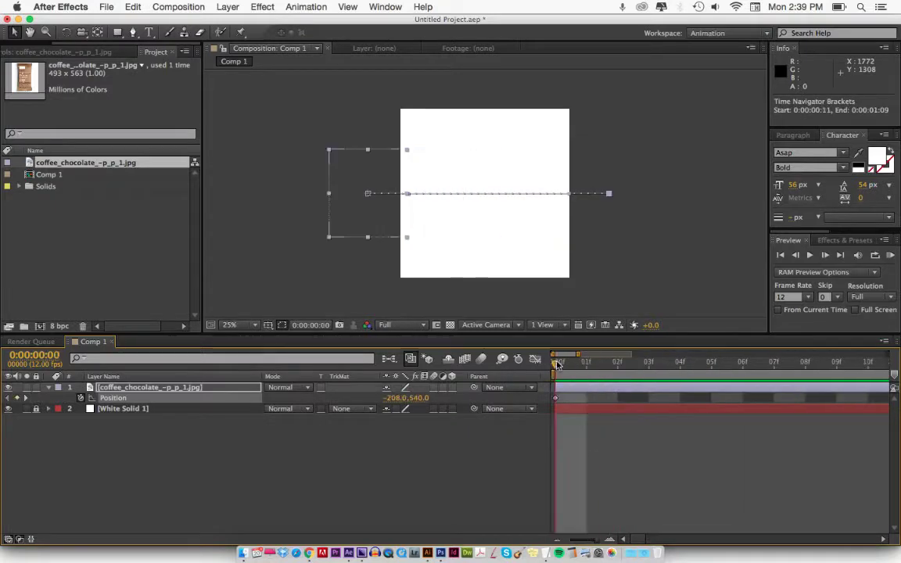
drag(557, 363, 722, 374)
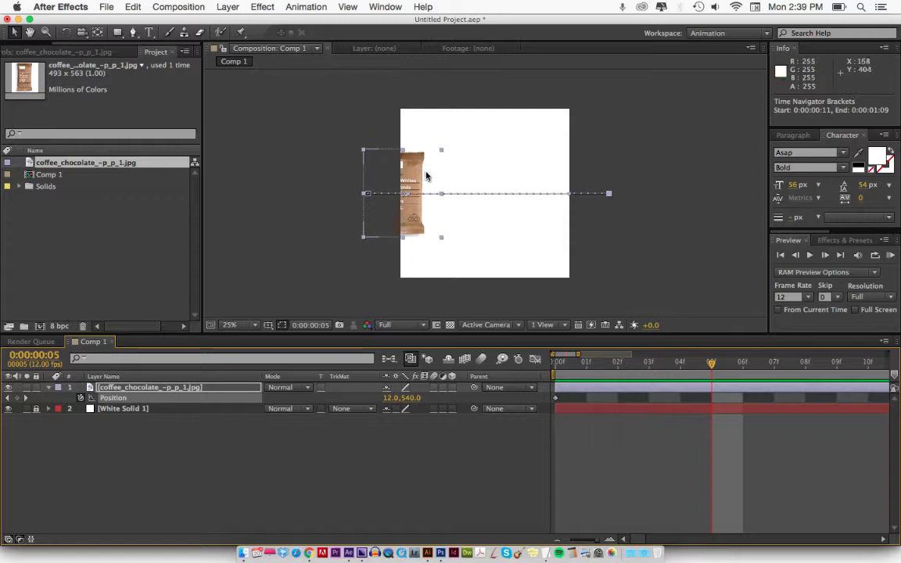
key(minus)
key(minus)
key(minus)
key(minus)
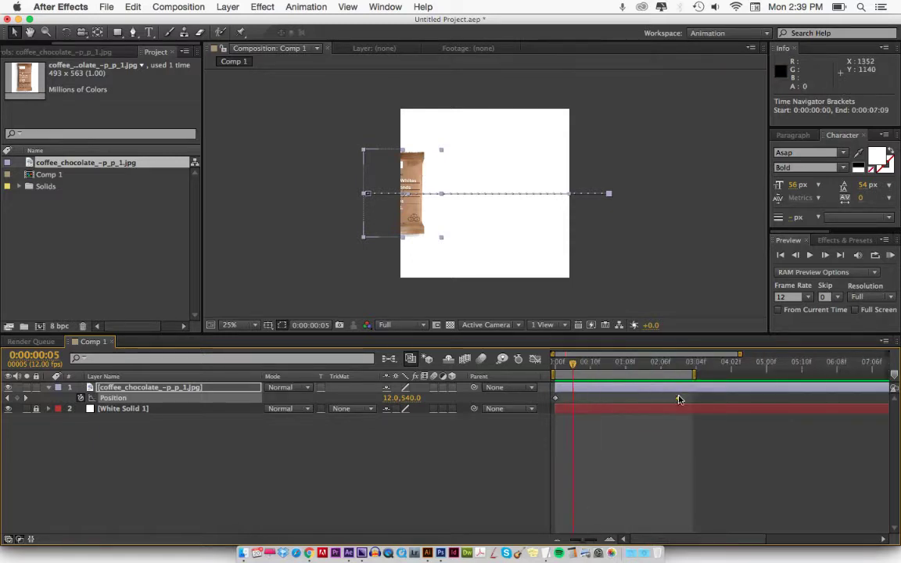
drag(679, 400, 604, 399)
click(602, 366)
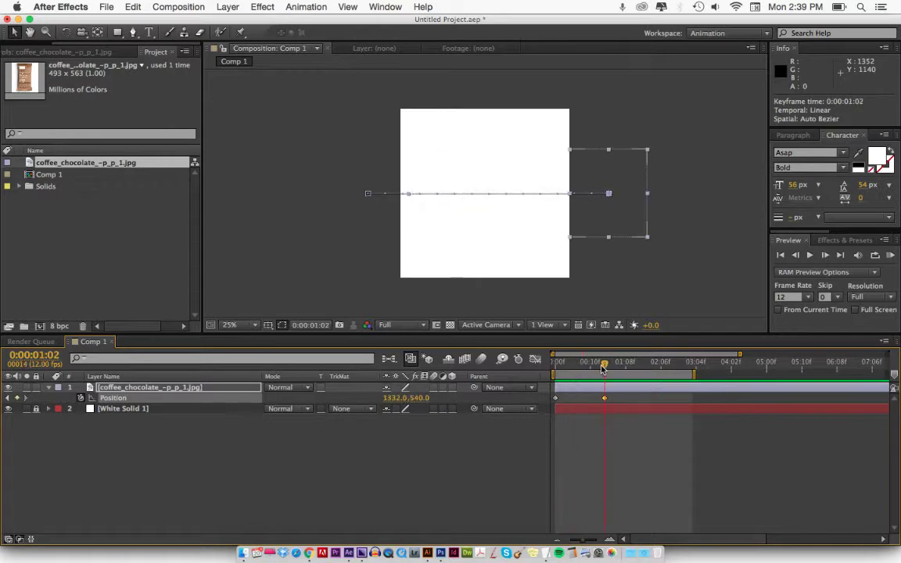
Step: Center the coffee bar at 536, 540 and add Rotation keyframes reaching one full revolution (1x+0.0°)
drag(608, 228, 484, 222)
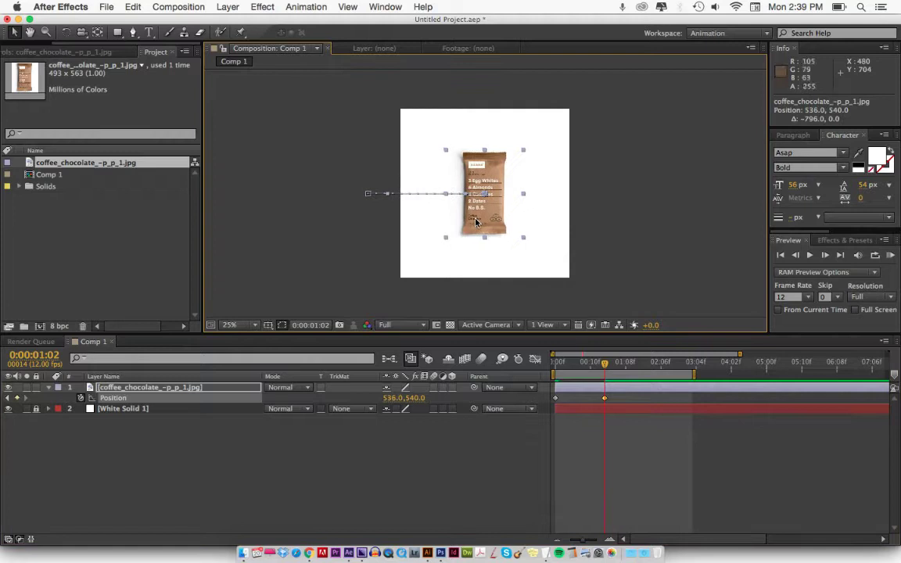
key(alt+shift+r)
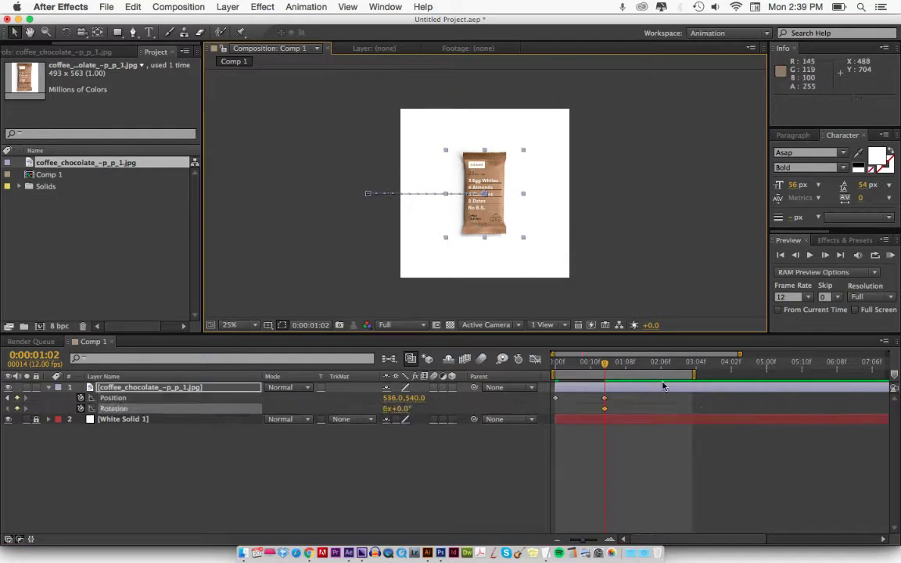
key(space)
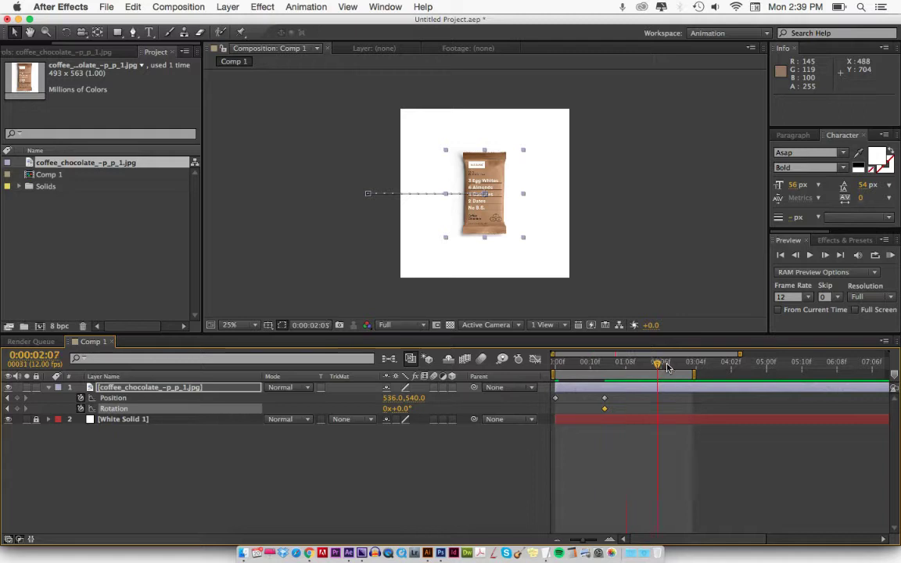
click(386, 409)
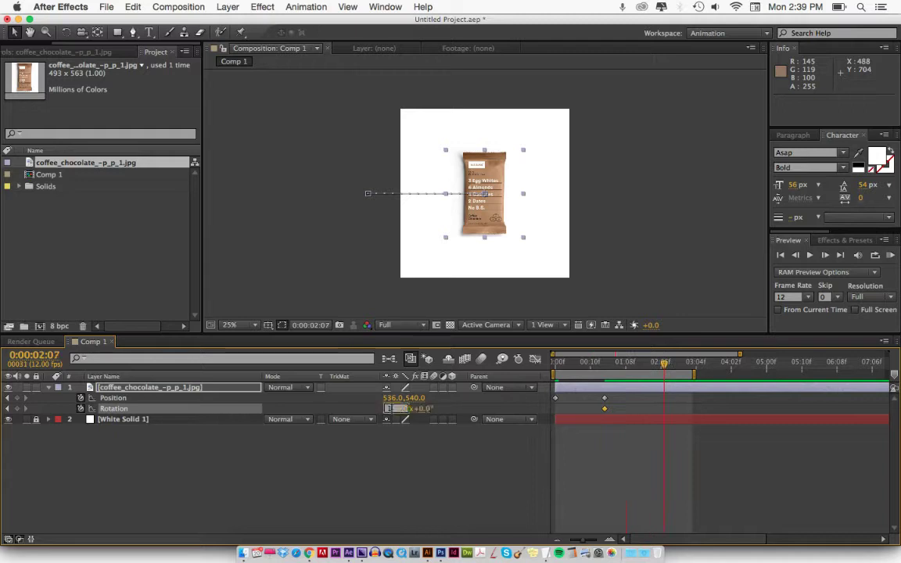
text(1)
key(Return)
key(KP_0)
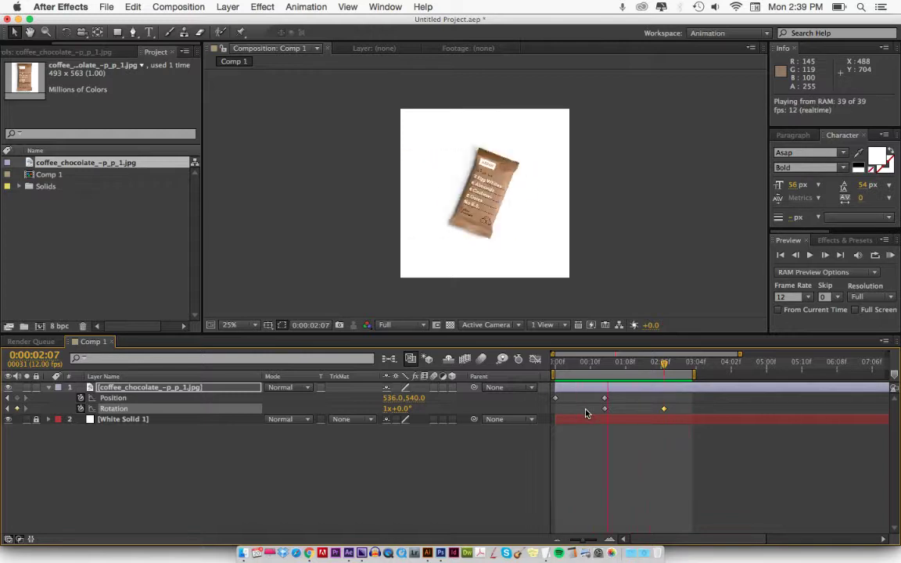
Step: Move the centring Position keyframe to 0:00:00:10 and preview the slide-and-spin
click(585, 401)
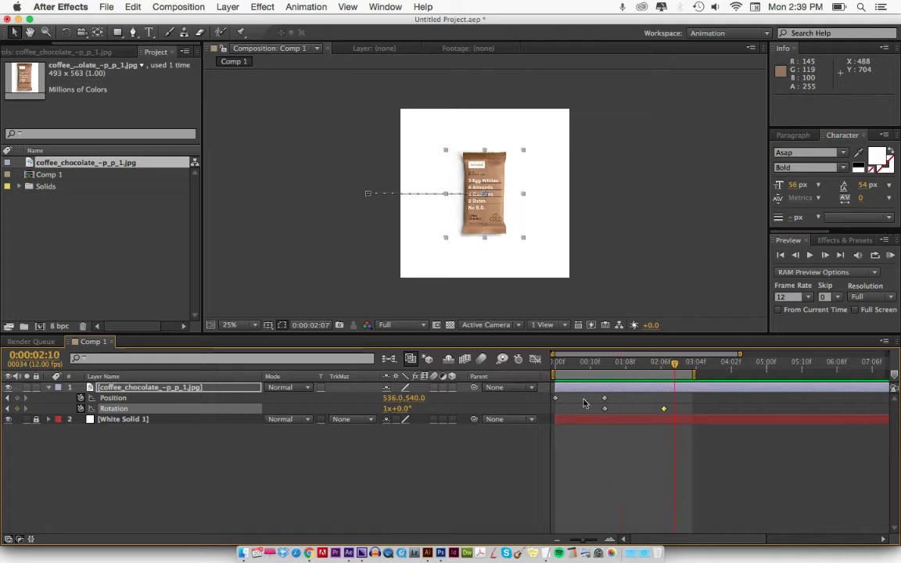
drag(604, 398, 591, 401)
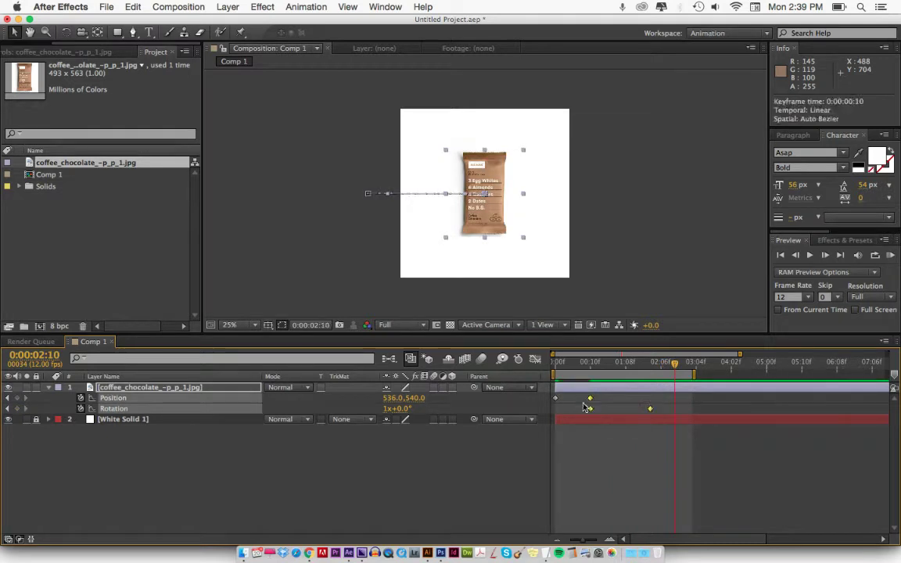
key(KP_0)
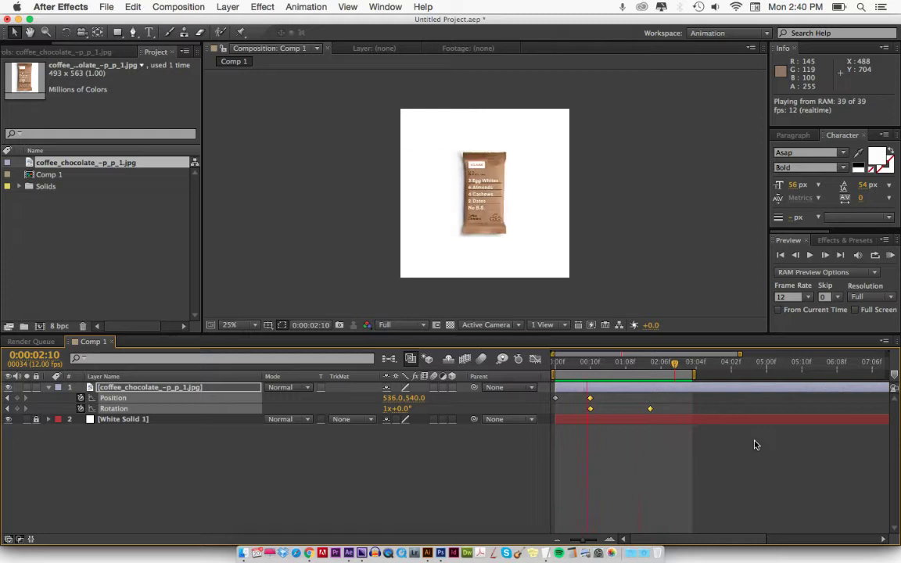
drag(680, 371, 654, 367)
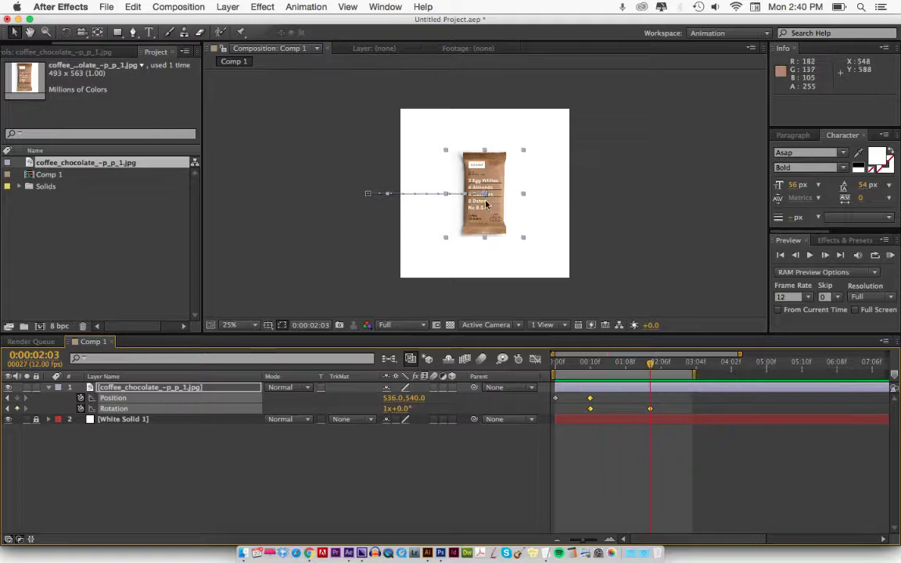
click(575, 228)
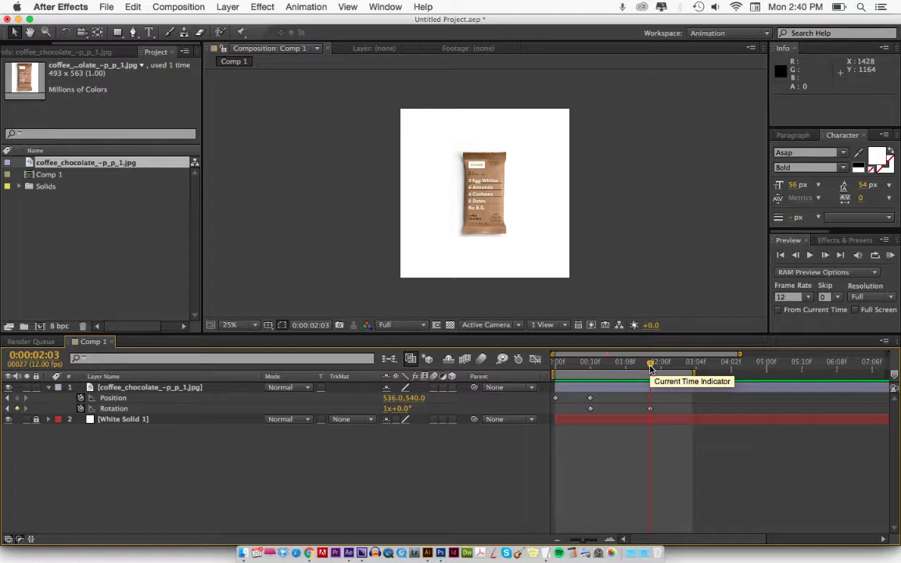
Step: Scrub through the coffee bar's slide-and-spin, then switch to the RXBAR Coffee Chocolate page in Chrome
mouse_move(651, 368)
mouse_down()
mouse_move(584, 367)
mouse_move(653, 369)
mouse_up()
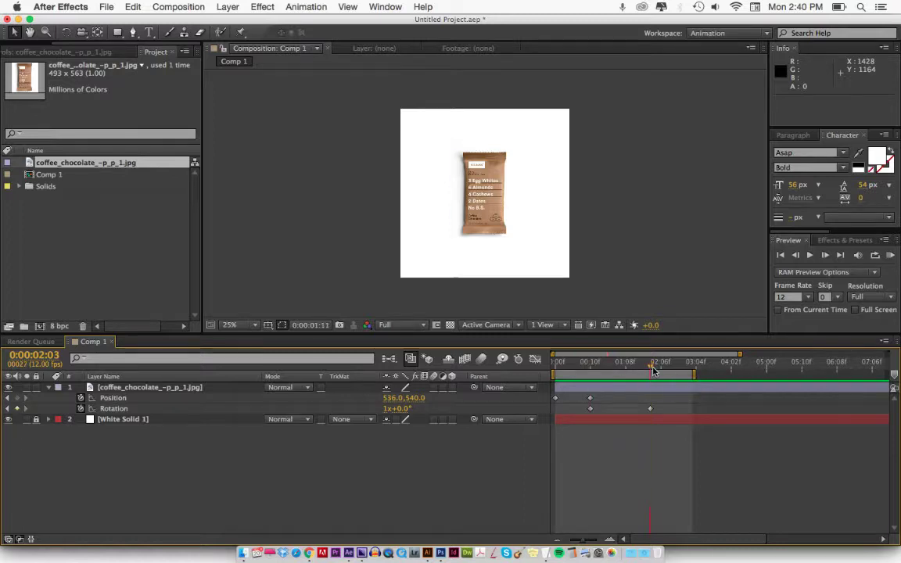
click(648, 389)
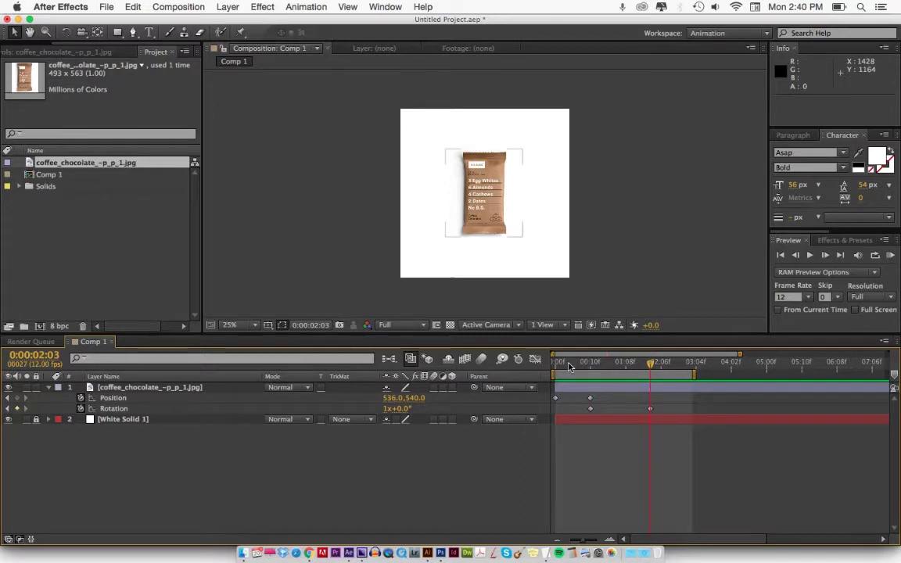
key(super+Tab)
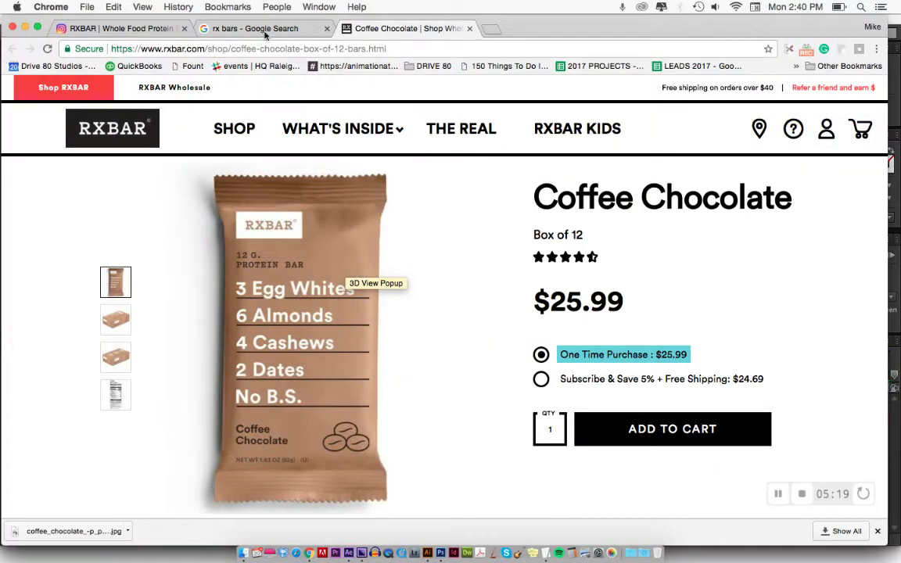
Step: Browse the rx bars image results and play the RXBAR Instagram post video before returning to After Effects
key(ctrl+Tab)
key(ctrl+Tab)
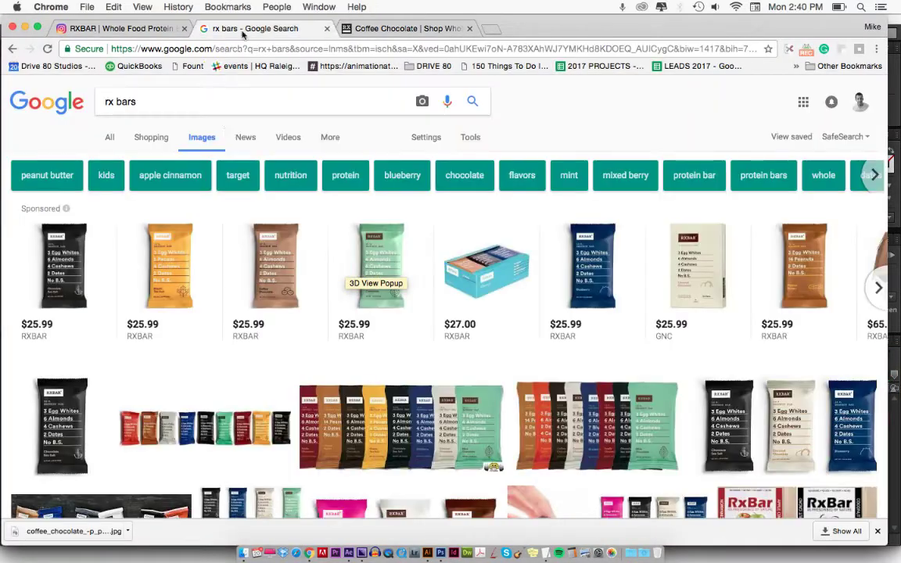
click(122, 28)
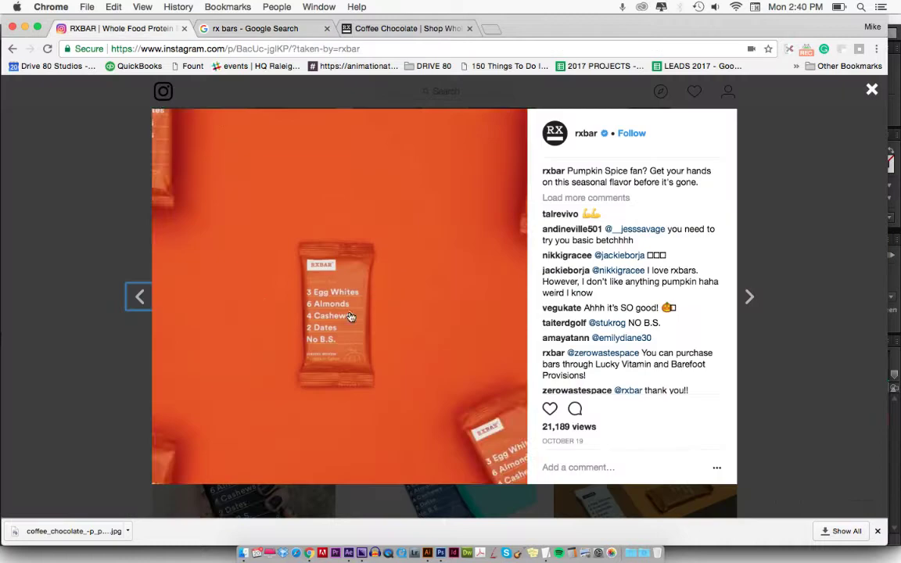
click(266, 304)
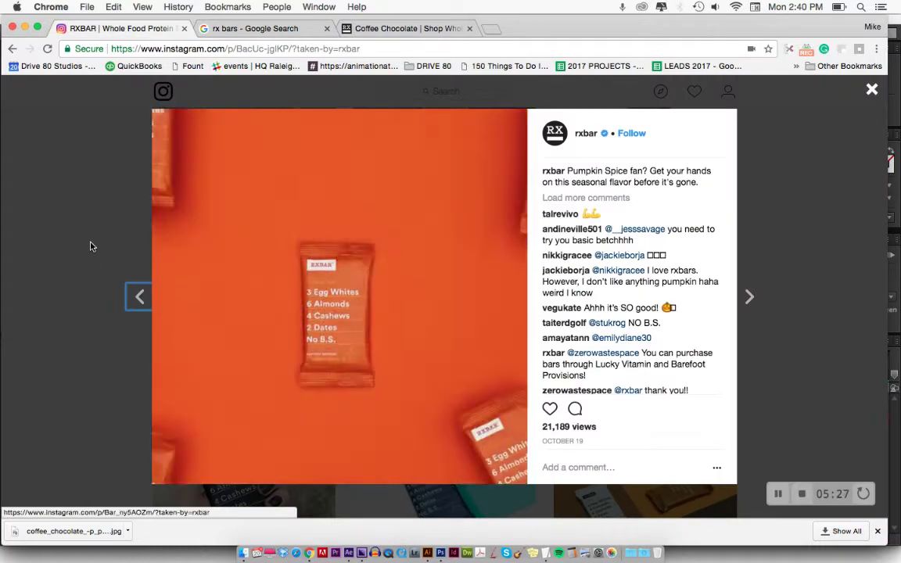
click(89, 245)
key(super+Tab)
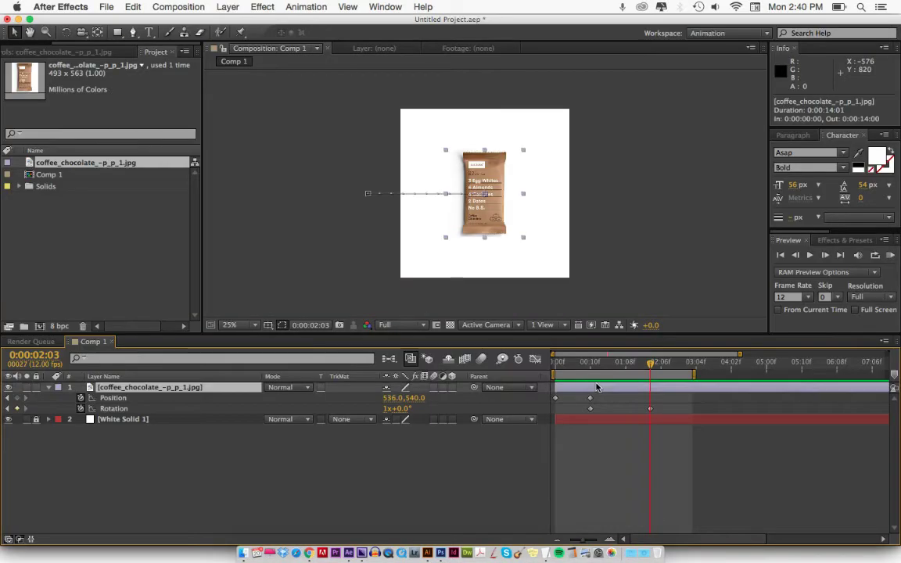
Step: Duplicate the coffee bar, clear its animation, and key it sliding up-right to 812, 376 by 0:00:03:08
key(super+d)
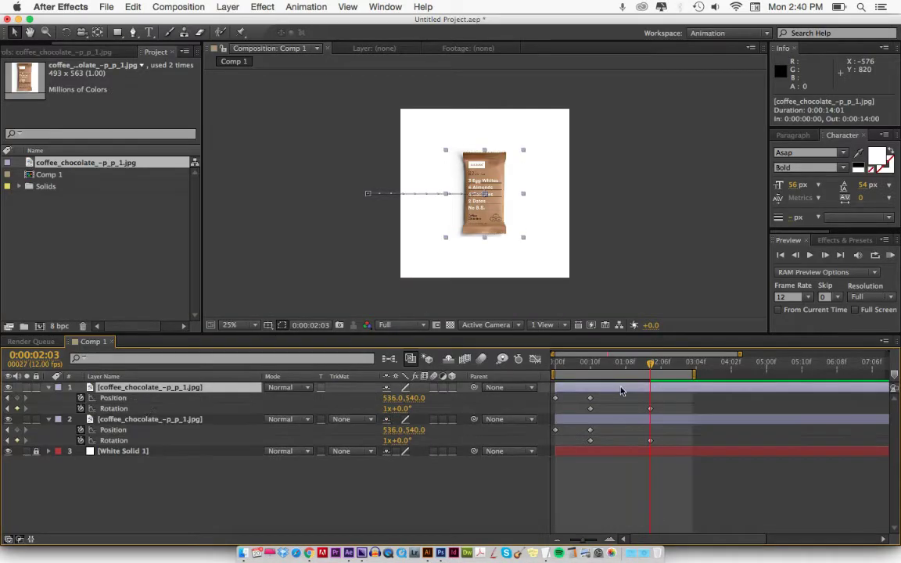
click(81, 398)
click(81, 408)
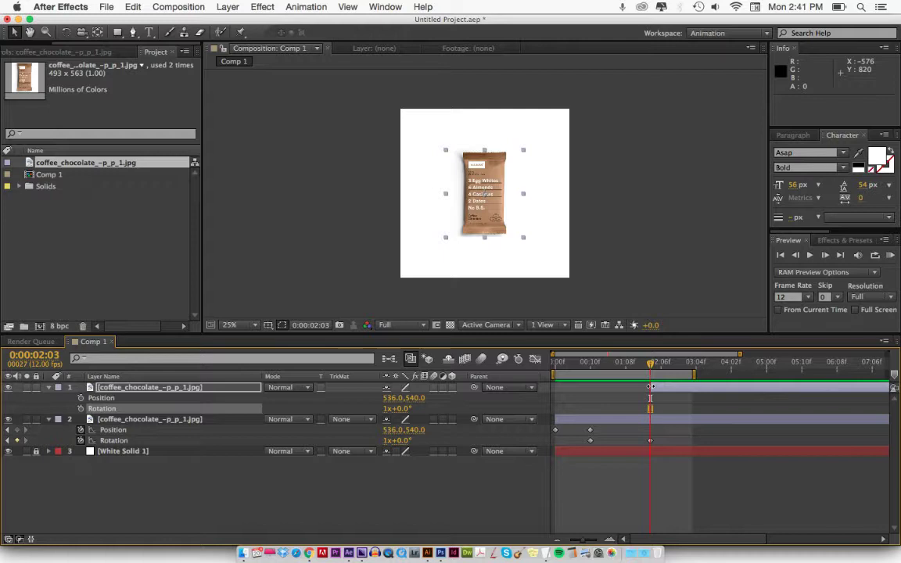
key(super+z)
drag(652, 366, 710, 366)
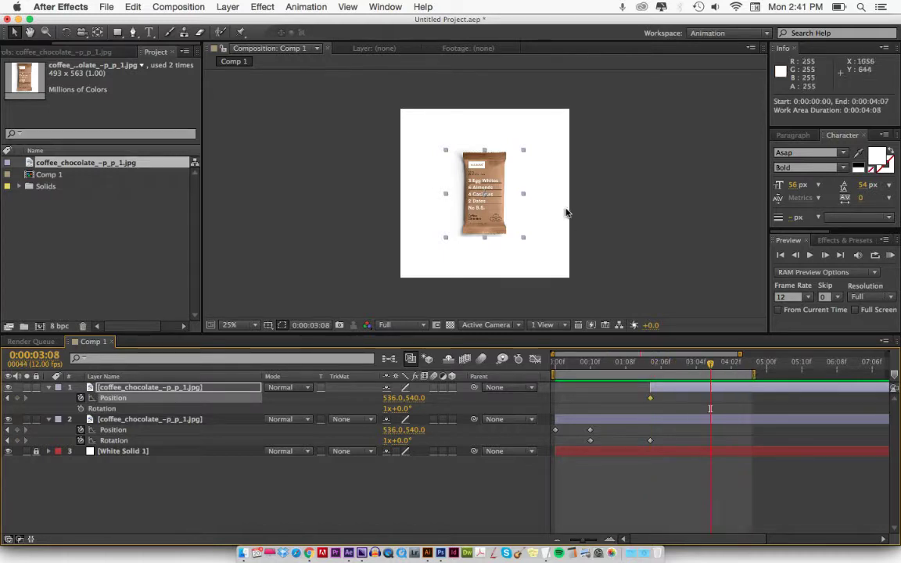
drag(489, 208, 539, 178)
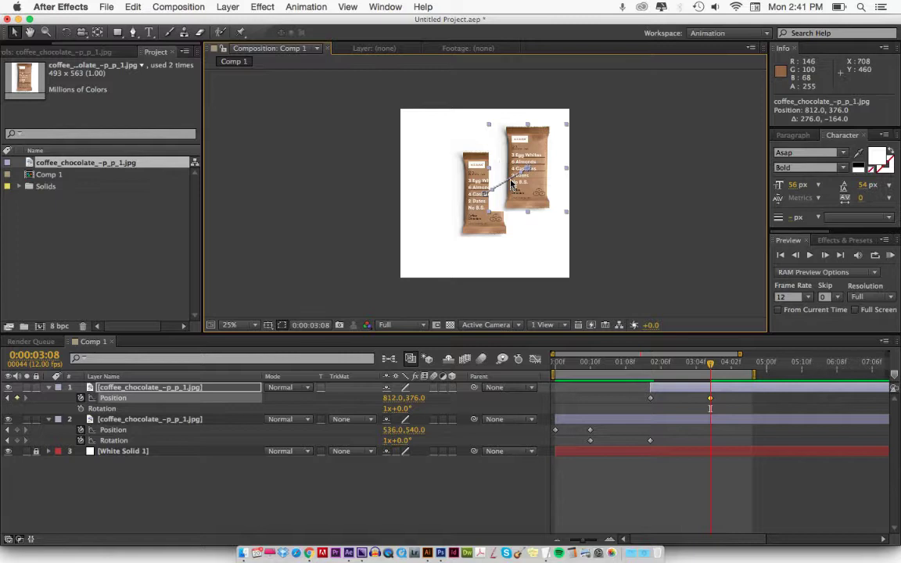
Step: Try Multiply, Color Burn, Linear Burn, Screen and Soft Light on layer 1, then return it to Normal
click(291, 388)
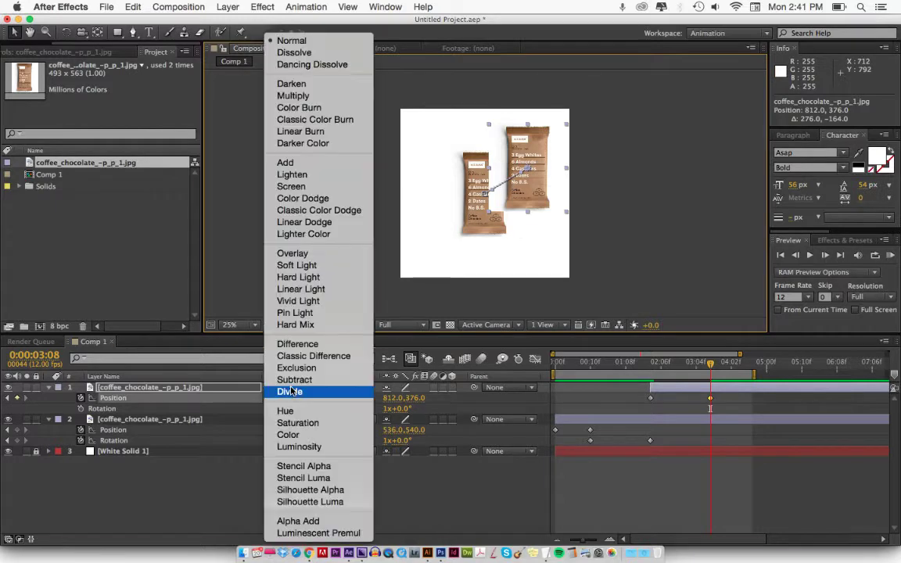
click(288, 96)
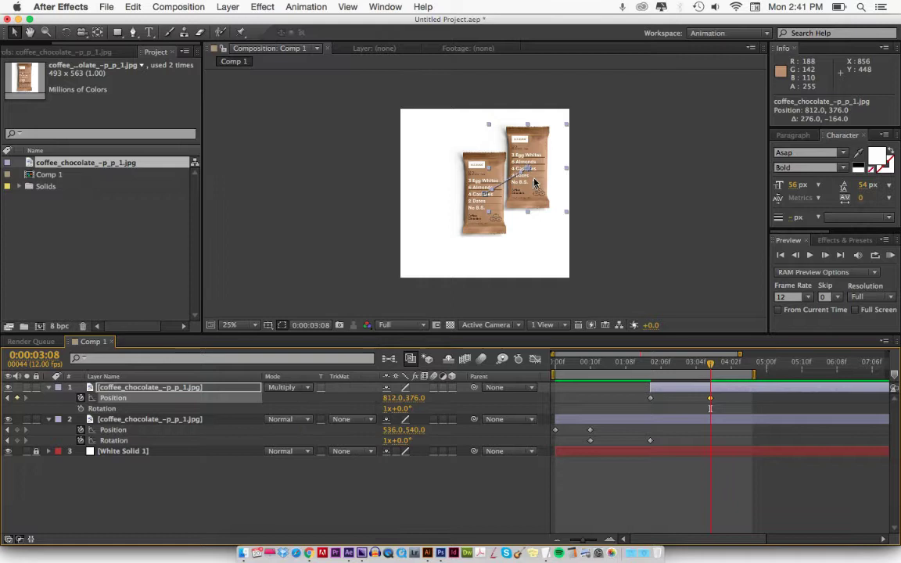
drag(709, 364, 678, 365)
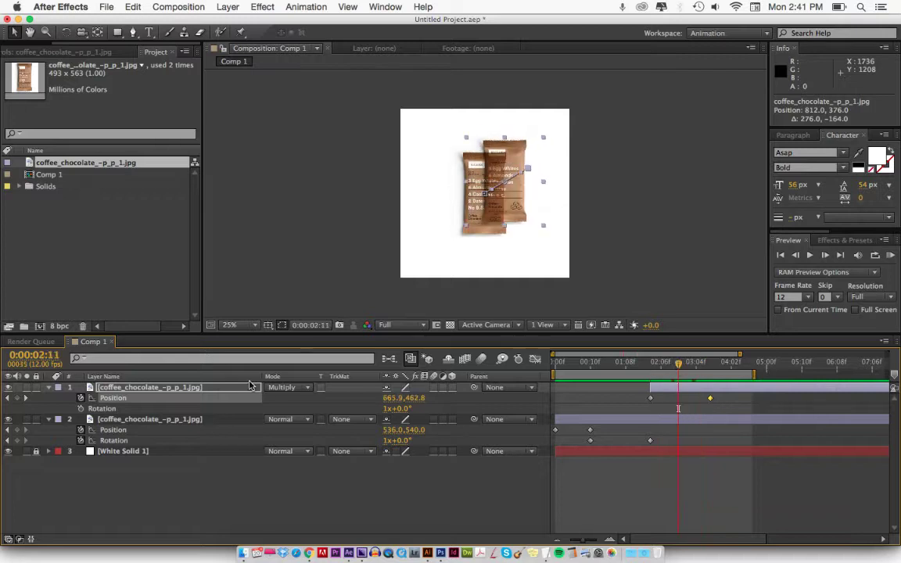
click(287, 388)
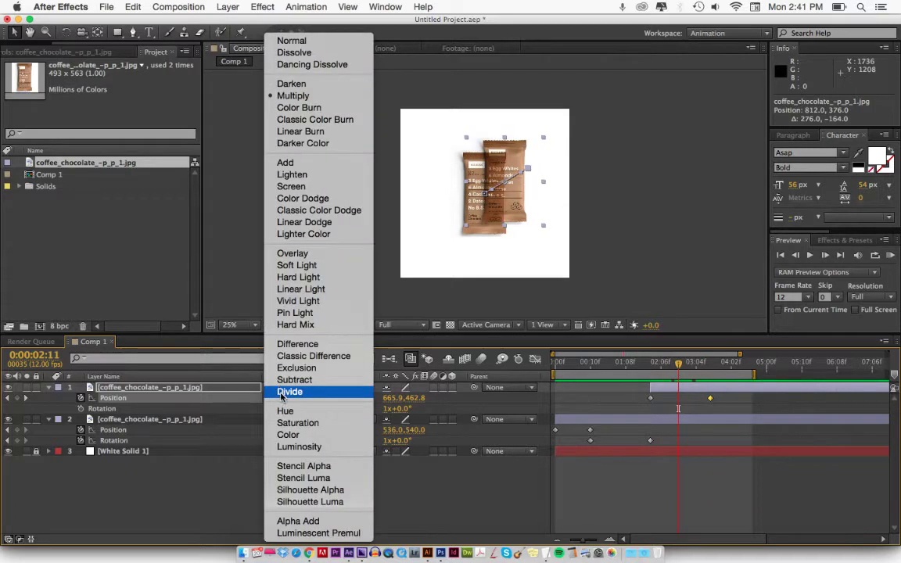
click(299, 109)
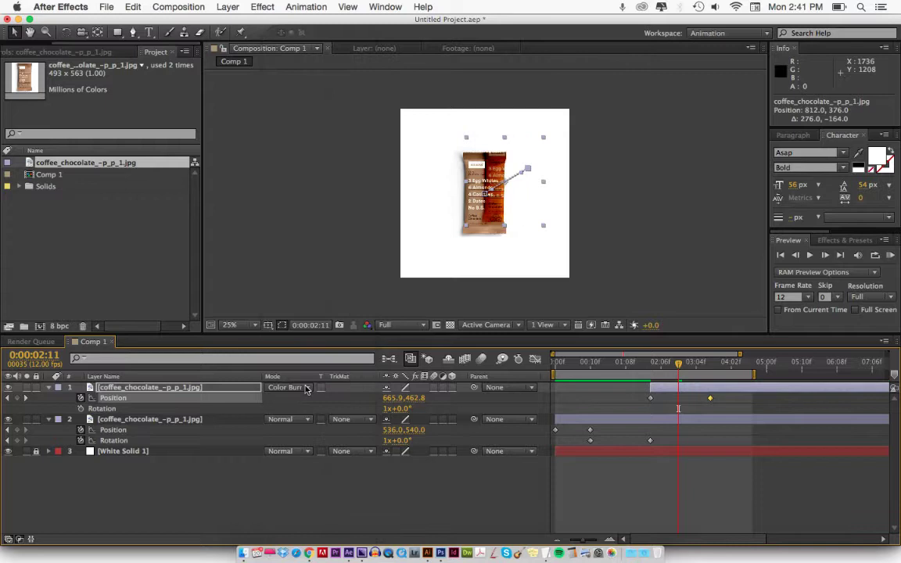
key(shift+equal)
key(shift+equal)
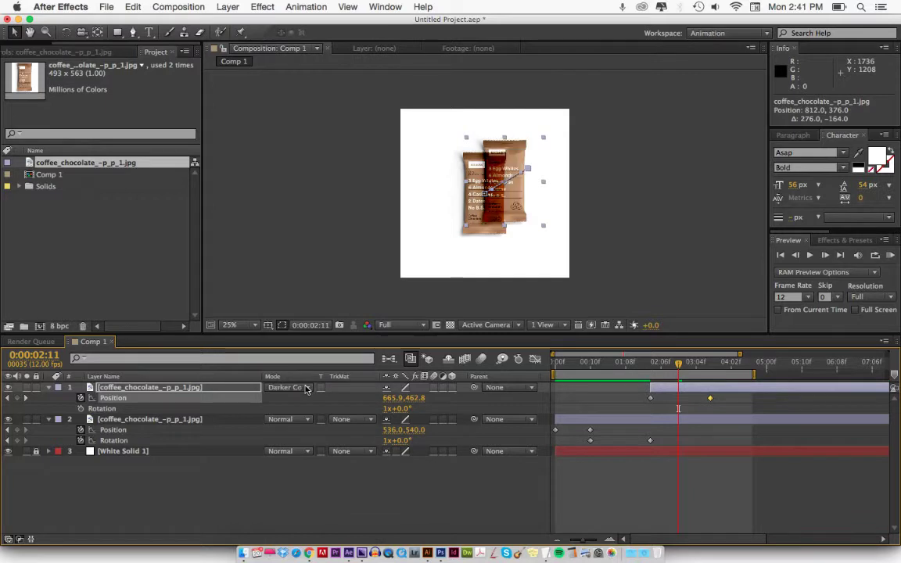
key(shift+equal)
key(shift+equal)
key(shift+equal)
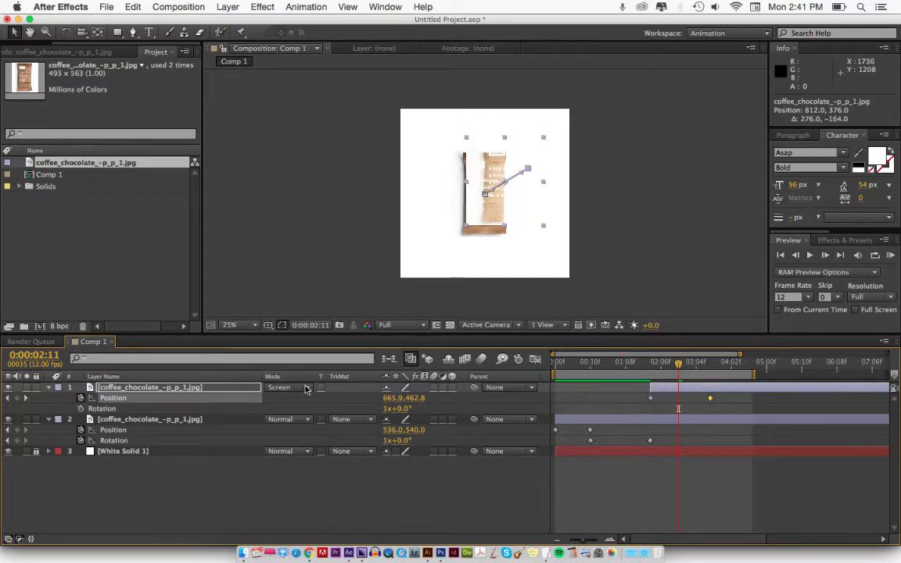
key(shift+equal)
key(shift+equal)
key(shift+equal)
key(shift+equal)
key(shift+equal)
key(shift+equal)
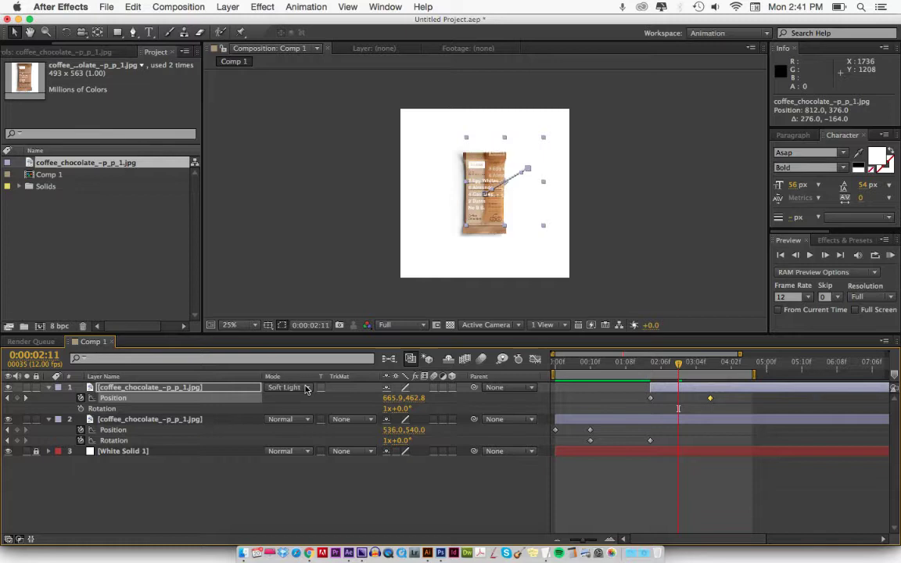
key(shift+equal)
key(shift+equal)
key(shift+equal)
click(307, 388)
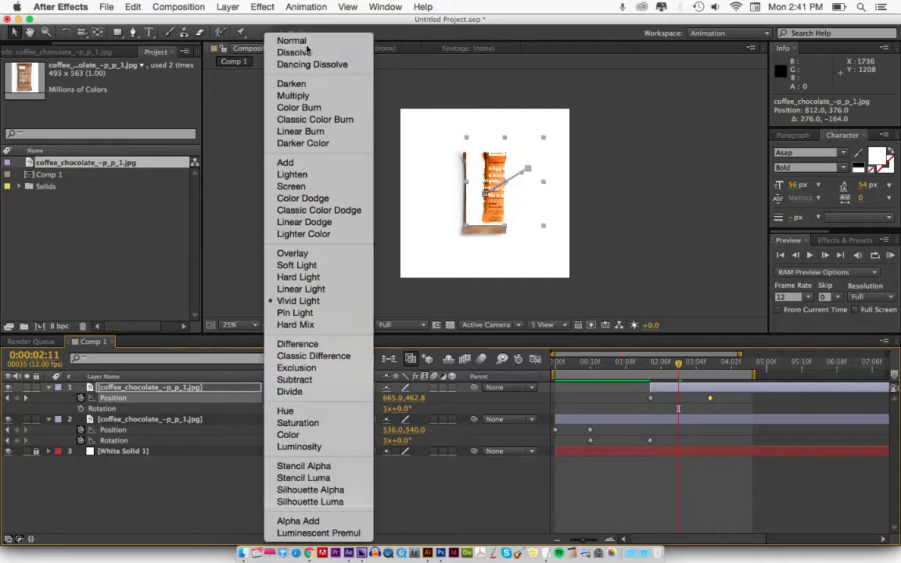
click(303, 41)
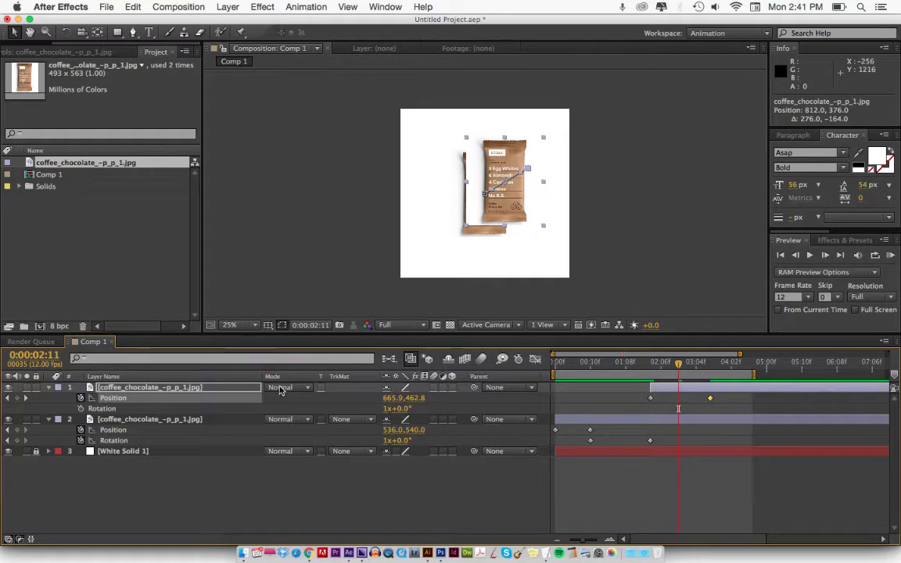
Step: Delete layer 1's Position and Rotation keyframes
drag(626, 403, 742, 413)
key(Delete)
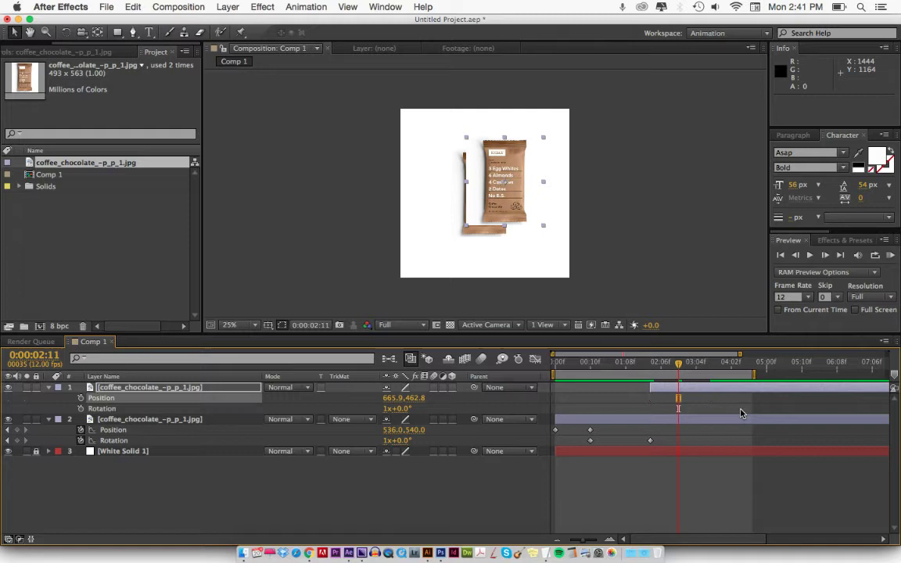
click(742, 413)
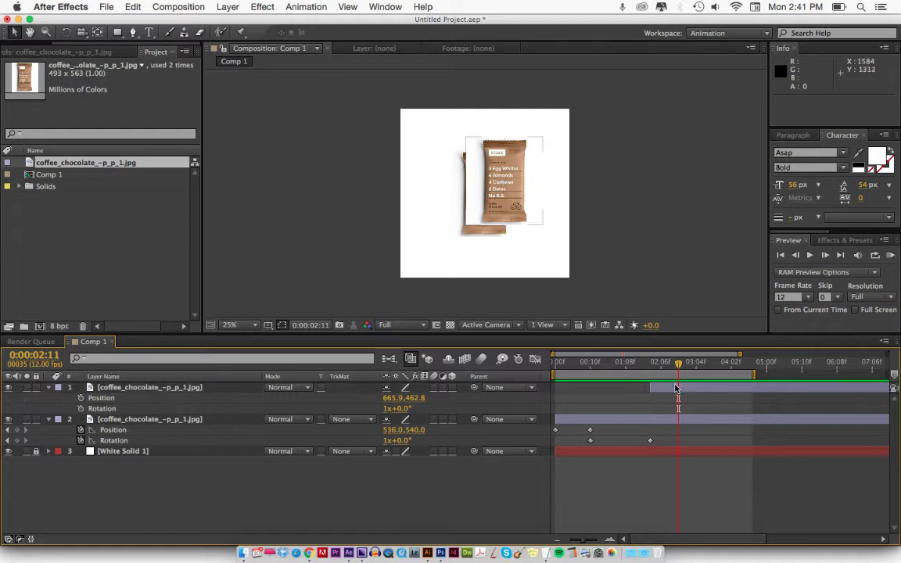
Step: Draw a closed Pen mask around the front coffee bar's wrapper outline on layer 1
key(g)
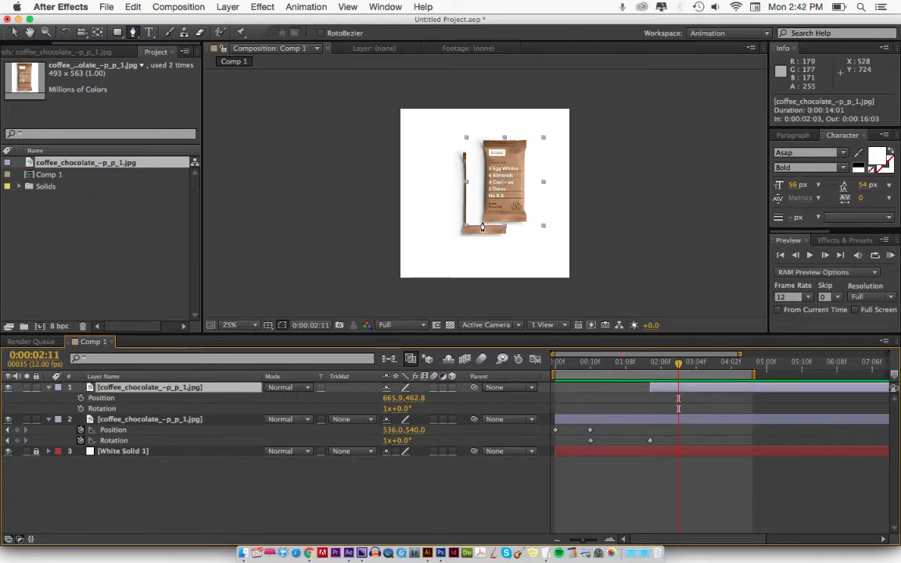
click(482, 222)
key(period)
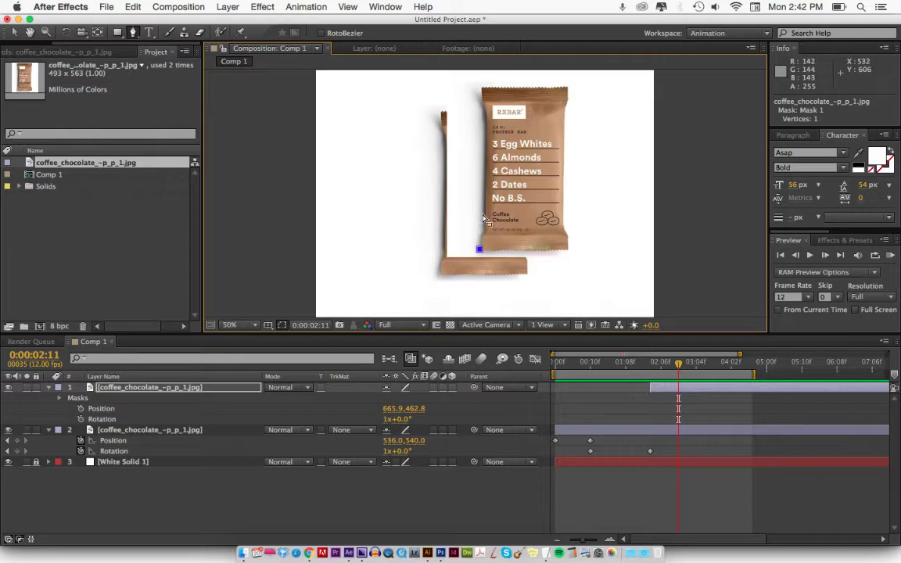
click(480, 239)
click(484, 110)
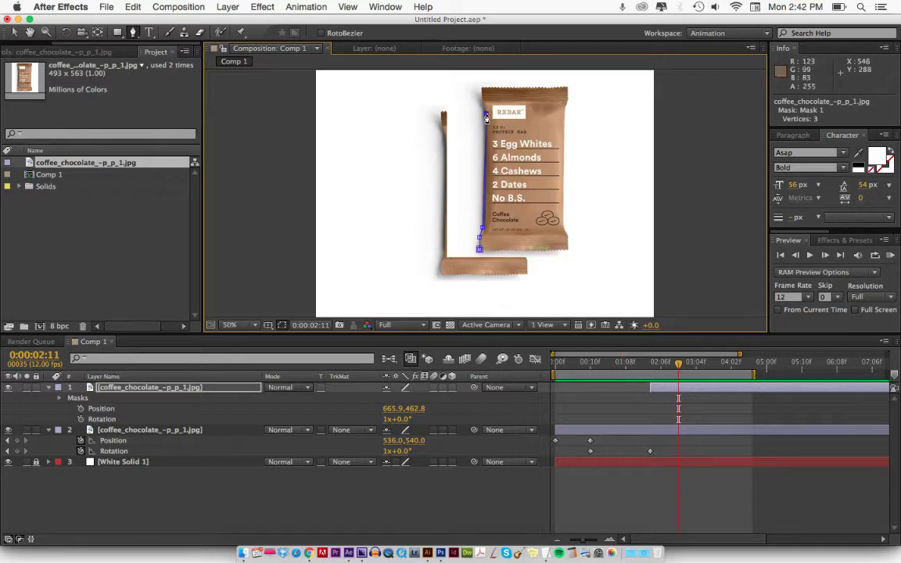
click(482, 89)
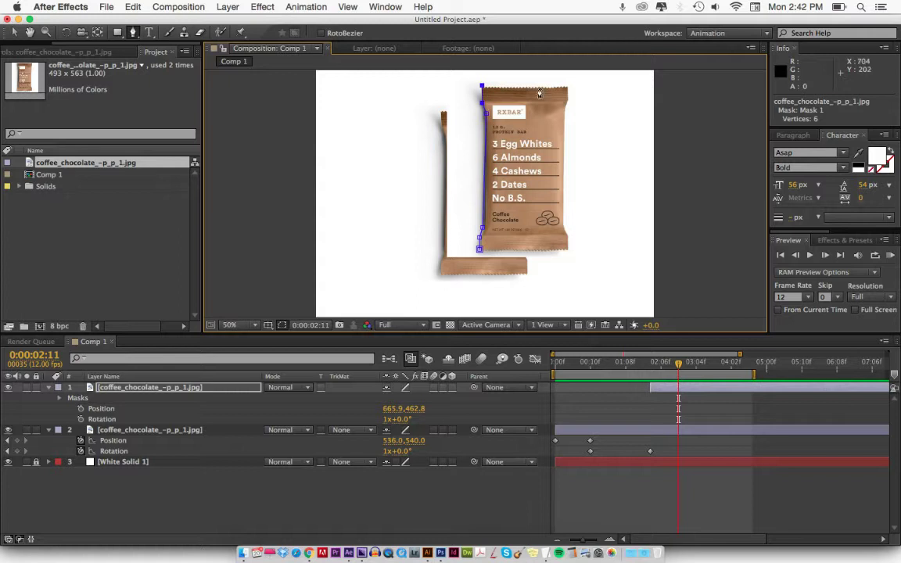
click(567, 88)
click(561, 228)
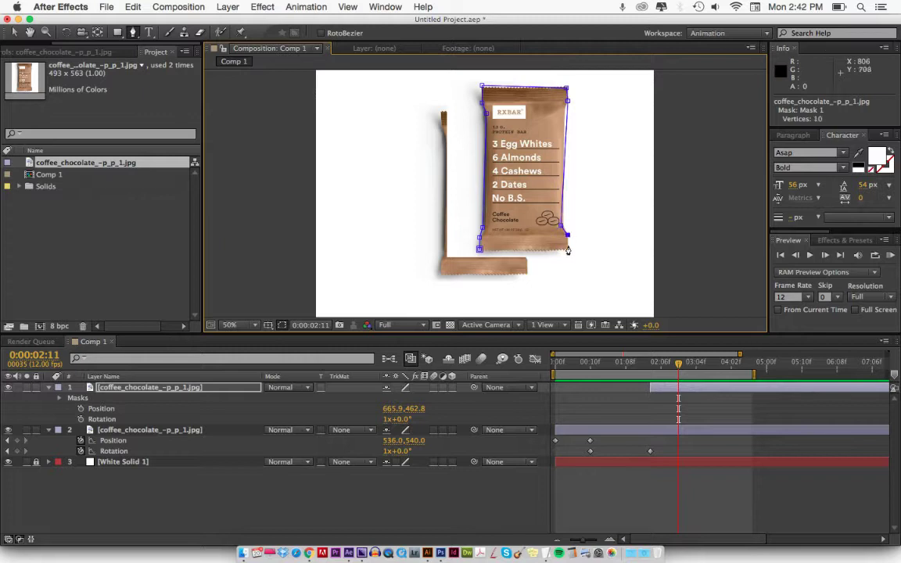
click(479, 251)
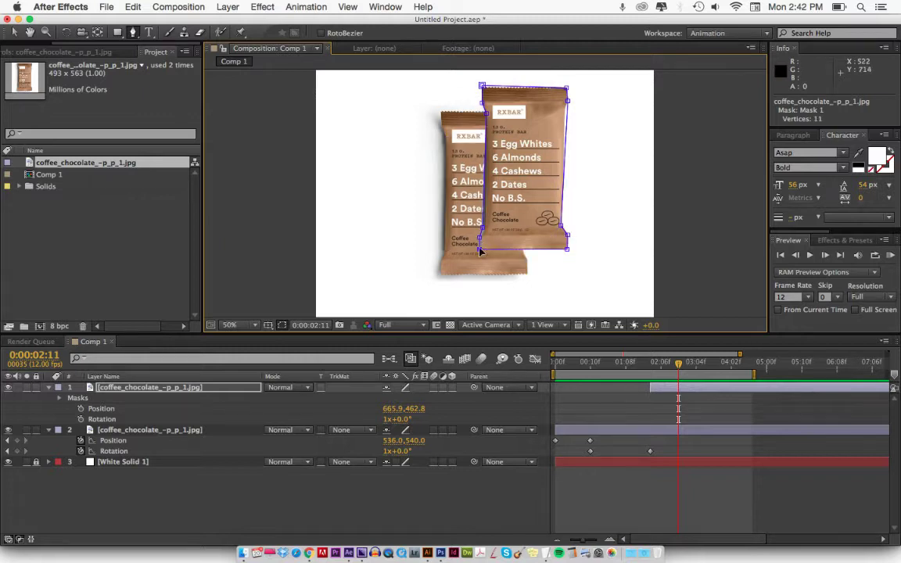
click(678, 390)
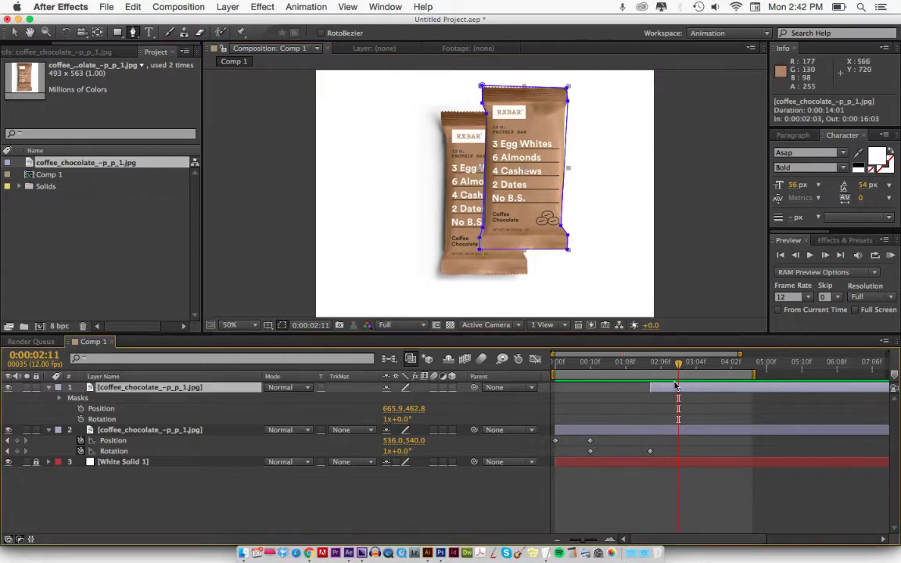
click(135, 36)
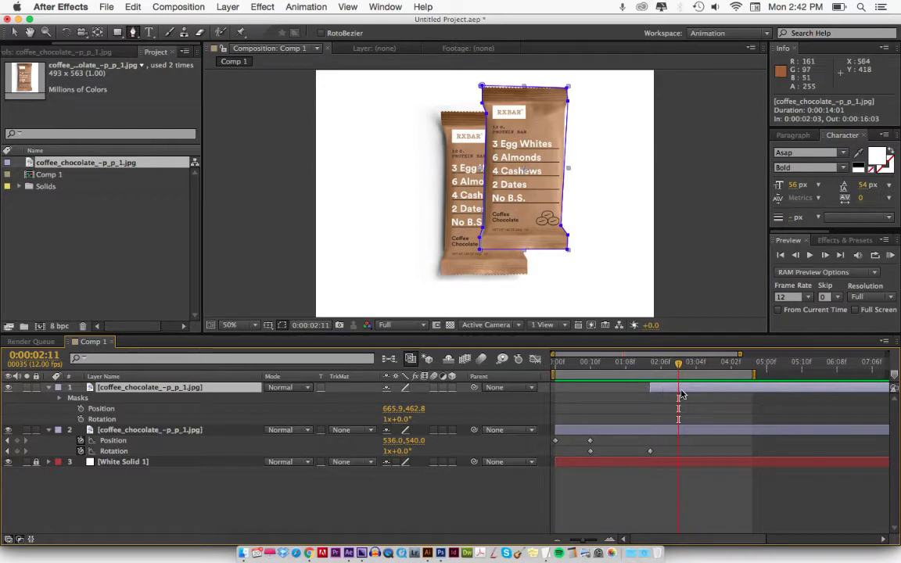
key(comma)
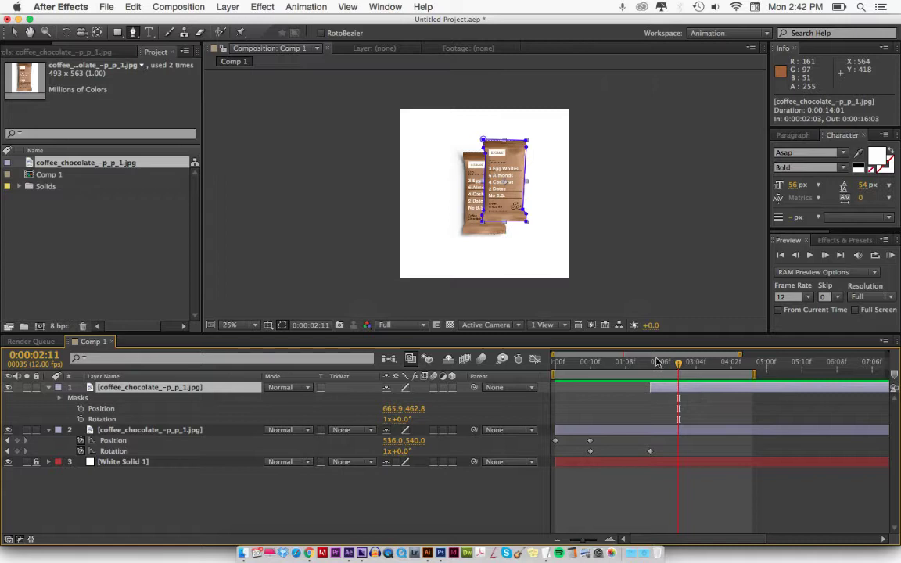
Step: Key the front bar over the back bar at 0:00:02:03 and sliding up-right by 0:00:03:09
key(i)
key(v)
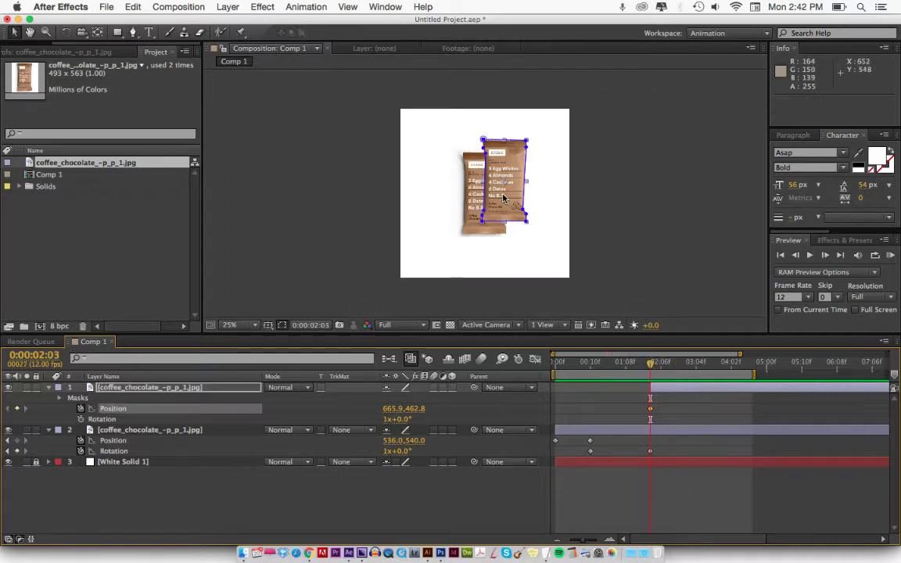
drag(507, 203, 491, 211)
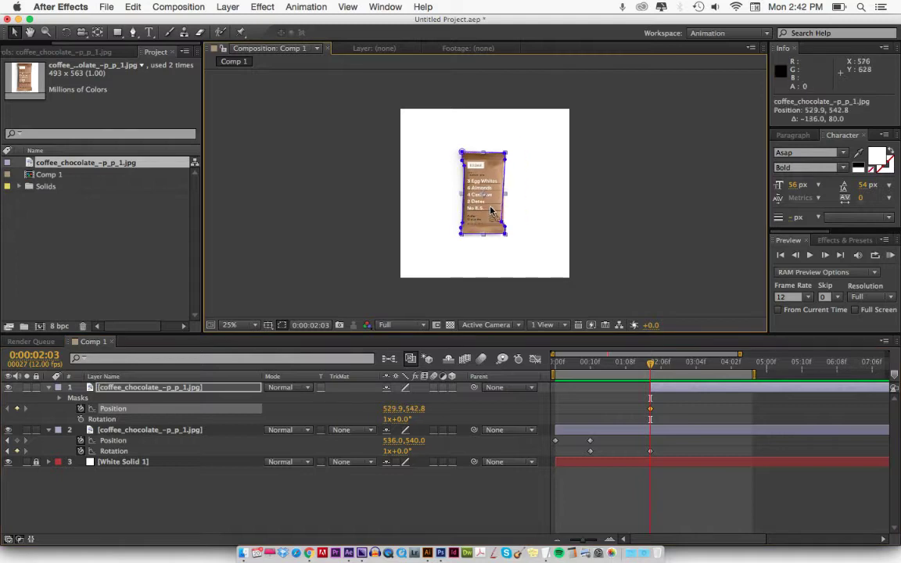
drag(661, 370, 713, 365)
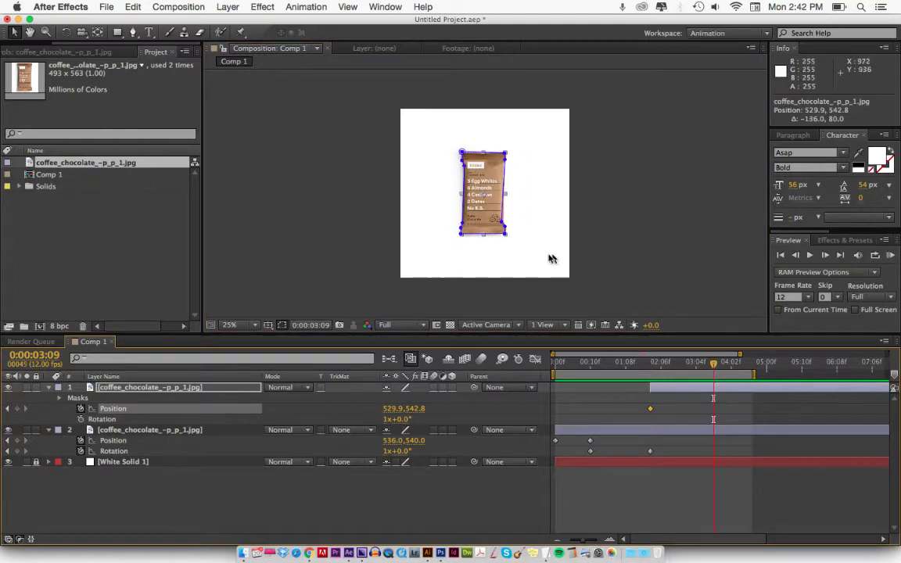
drag(471, 222, 520, 195)
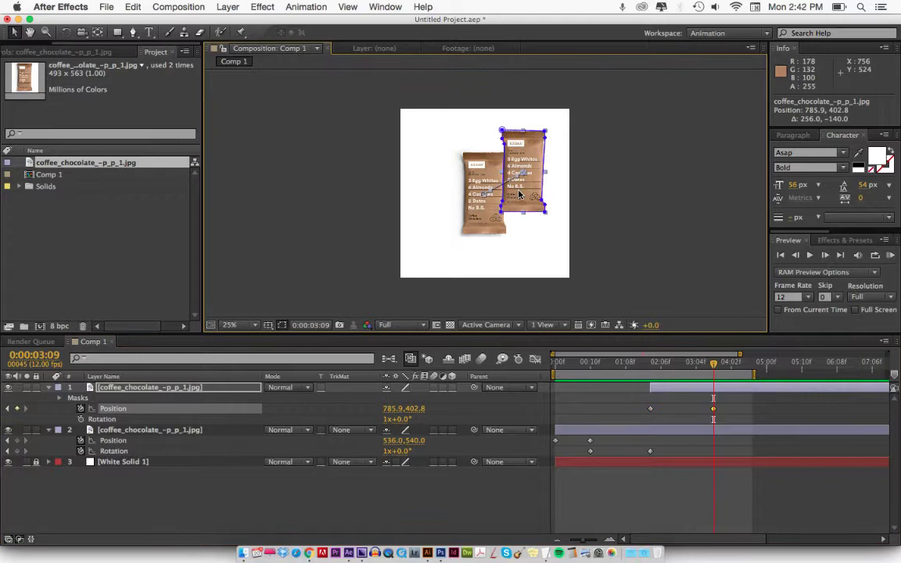
Step: Add Rotation keyframes tilting the bar to 1x+29.8° at 821.9, 342.8, then preview it
key(alt+shift+r)
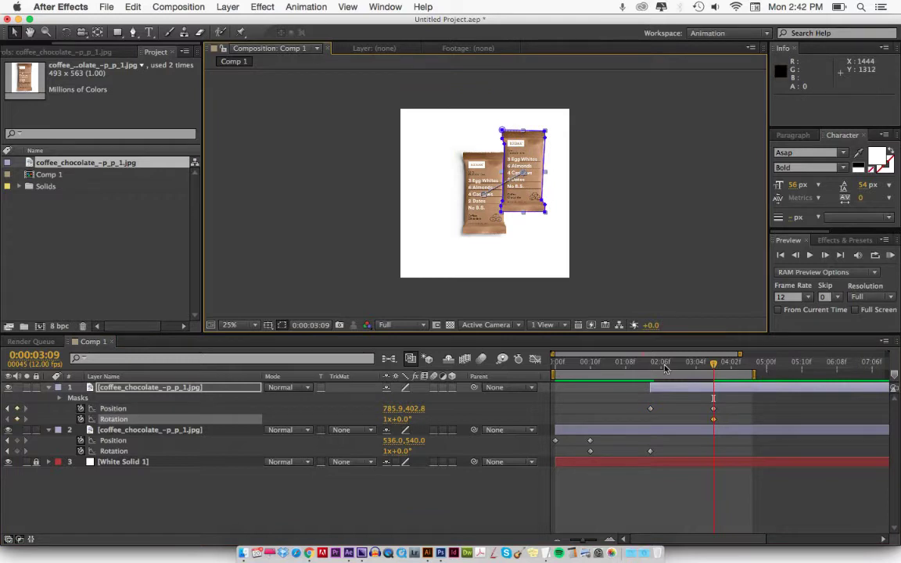
drag(665, 370, 655, 367)
key(alt+shift+r)
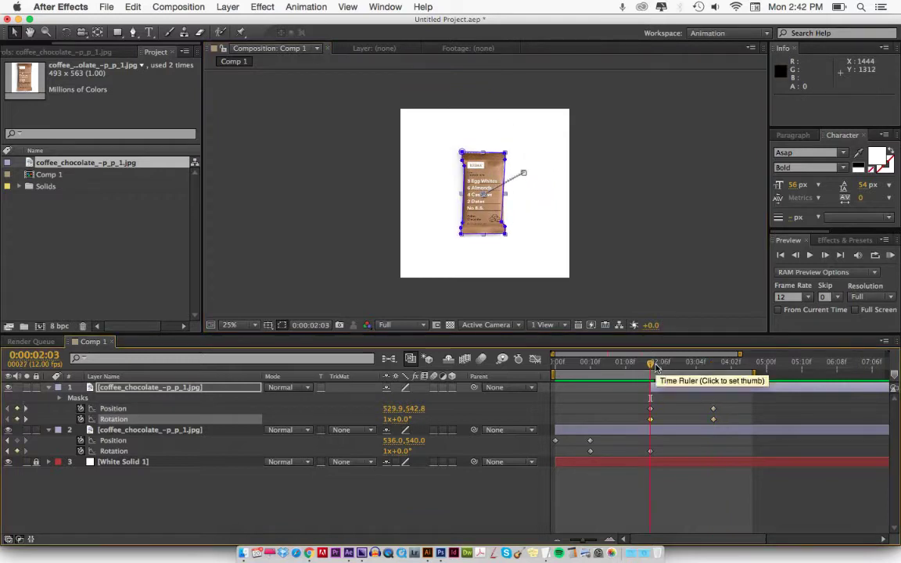
key(space)
key(space)
key(w)
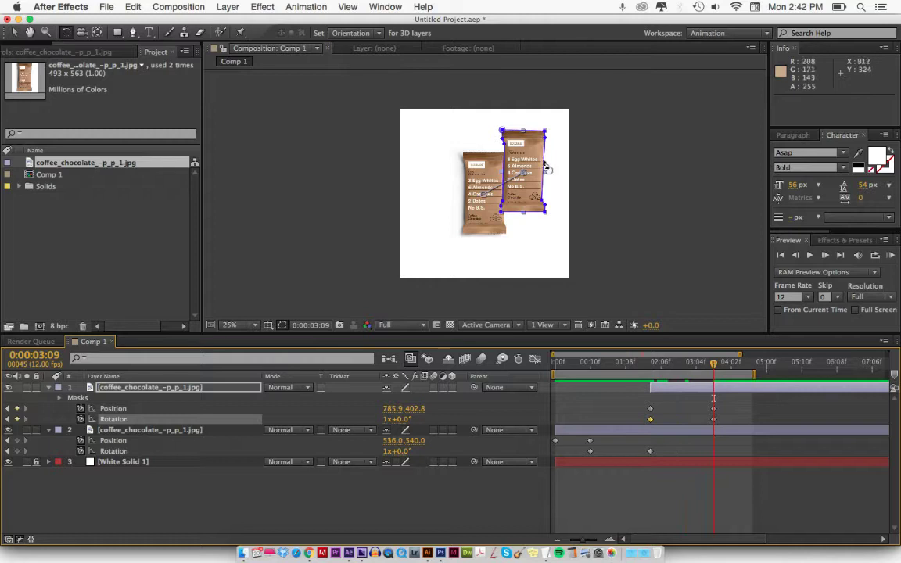
mouse_move(538, 140)
mouse_down()
mouse_move(545, 153)
mouse_move(553, 141)
mouse_up()
key(v)
key(KP_0)
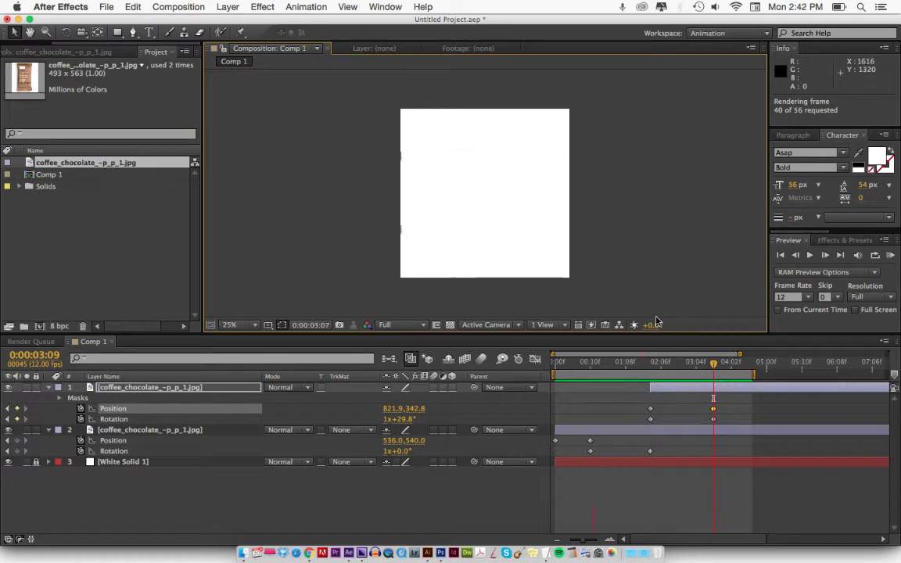
click(714, 393)
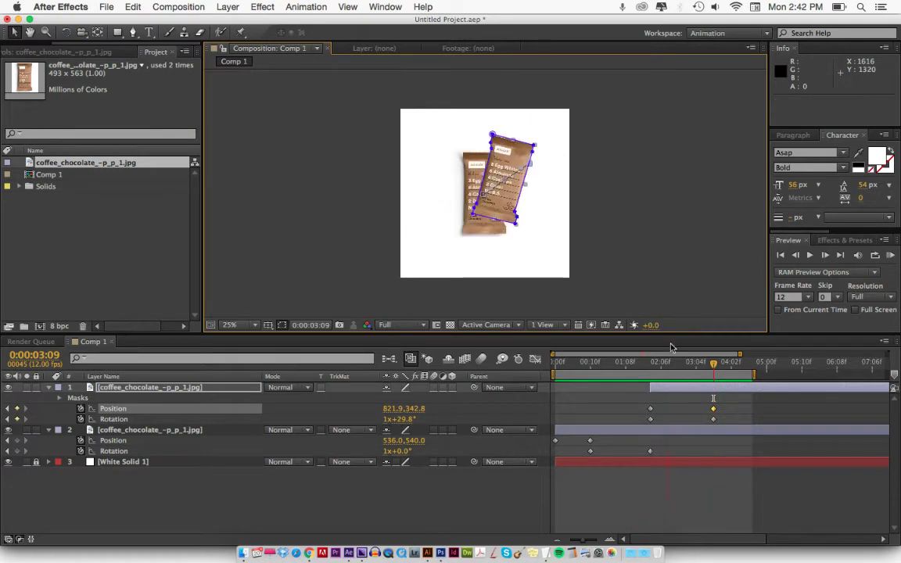
Step: Drag layer 1's end Position and Rotation keyframes to just after 0:00:02:03 and preview the quicker move
drag(732, 400, 676, 421)
key(KP_0)
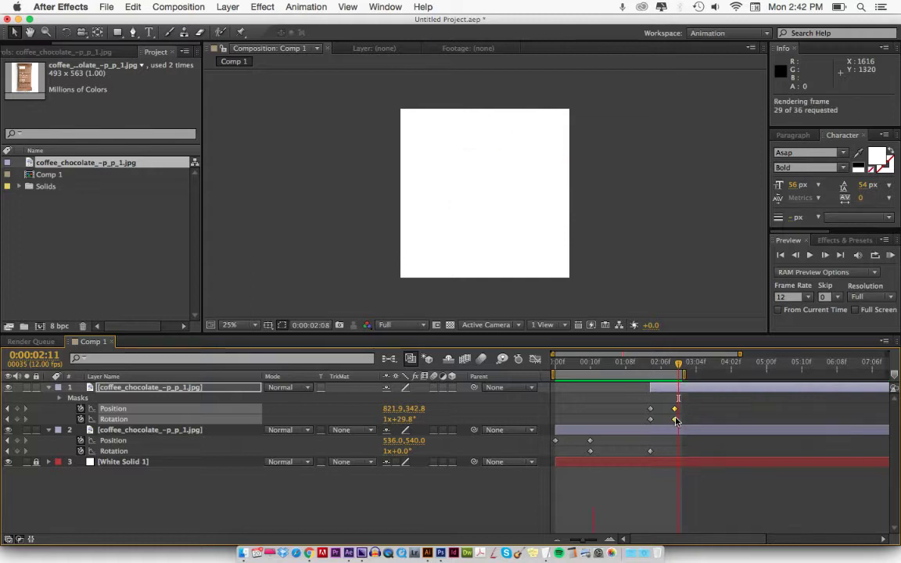
click(708, 427)
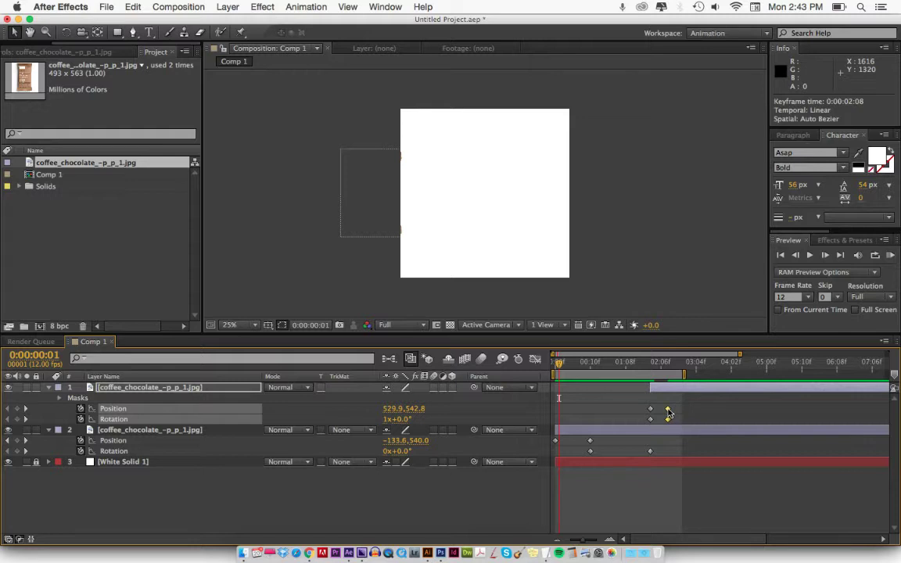
key(KP_0)
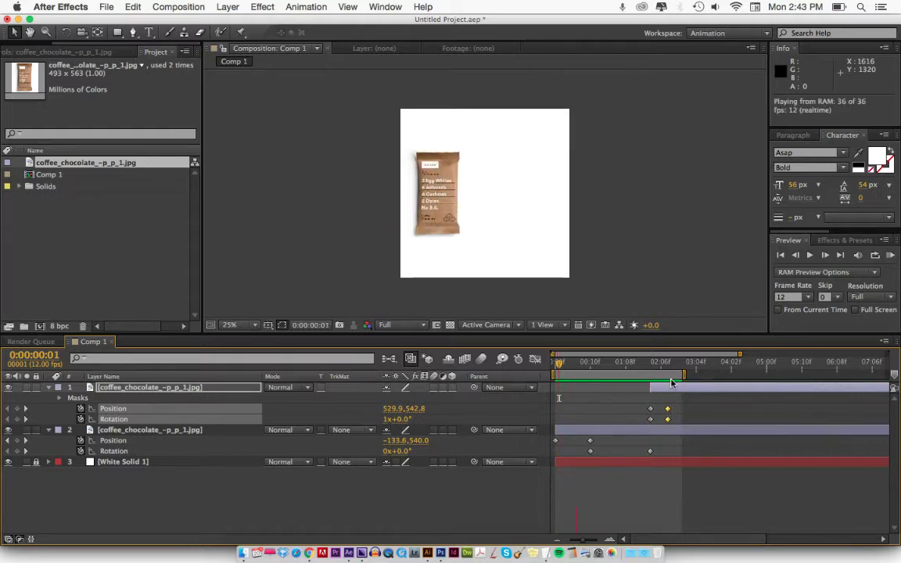
scroll(720, 466, up, 2)
scroll(810, 436, right, 3)
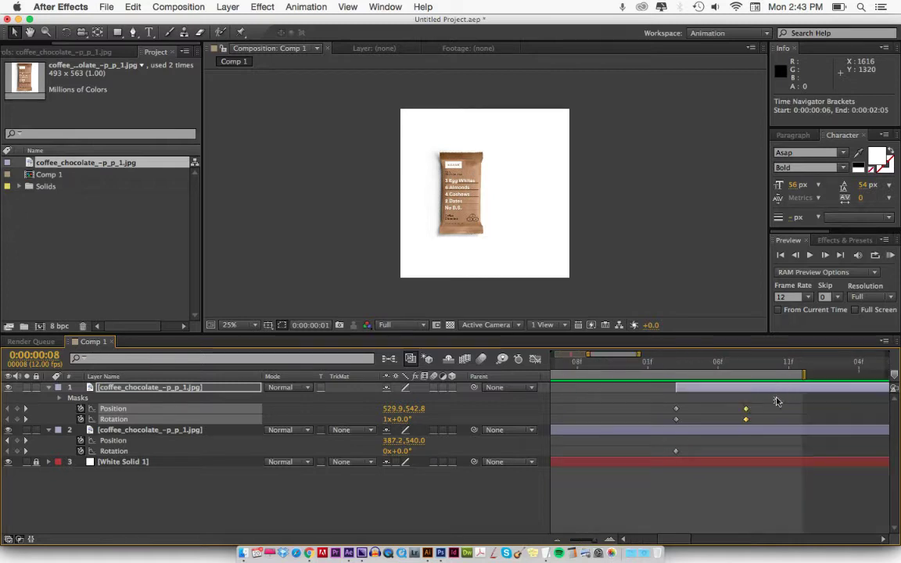
scroll(729, 411, down, 5)
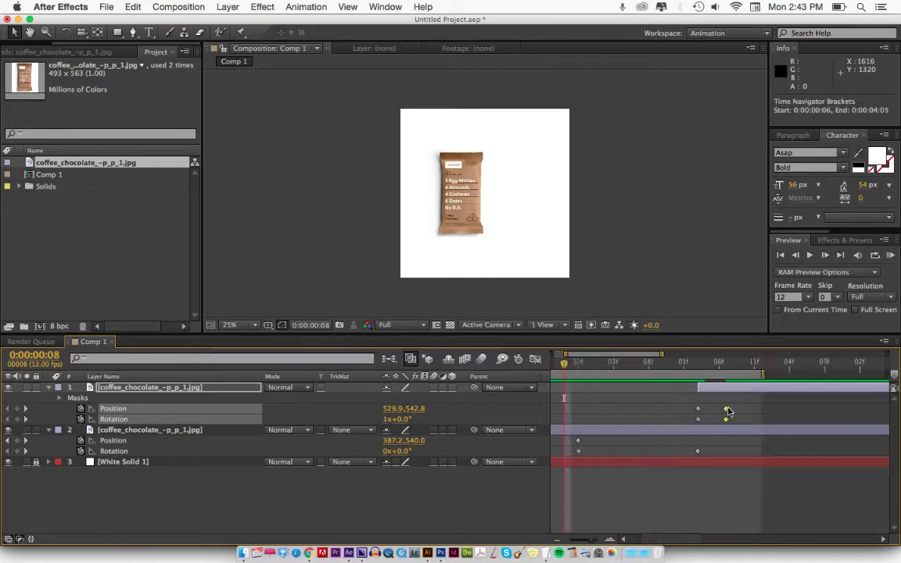
click(603, 365)
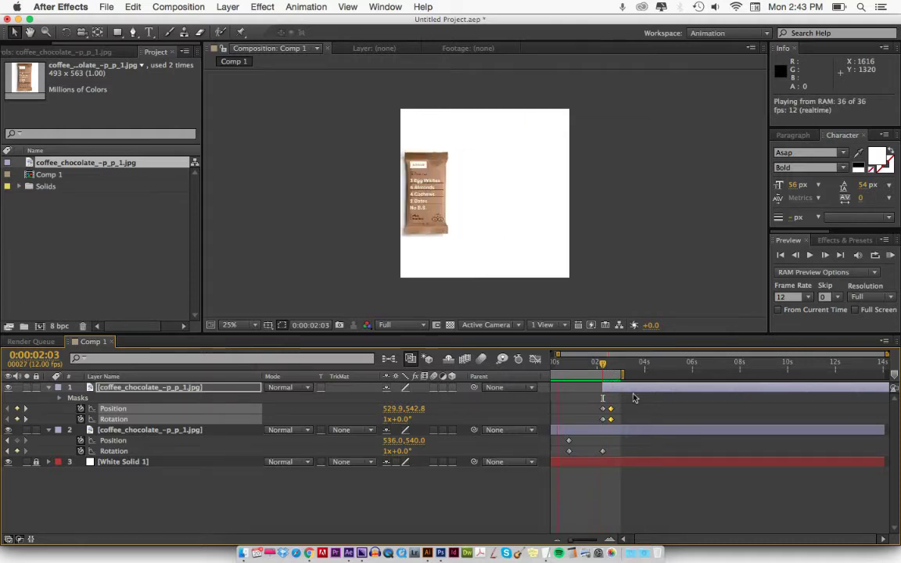
click(604, 370)
click(604, 366)
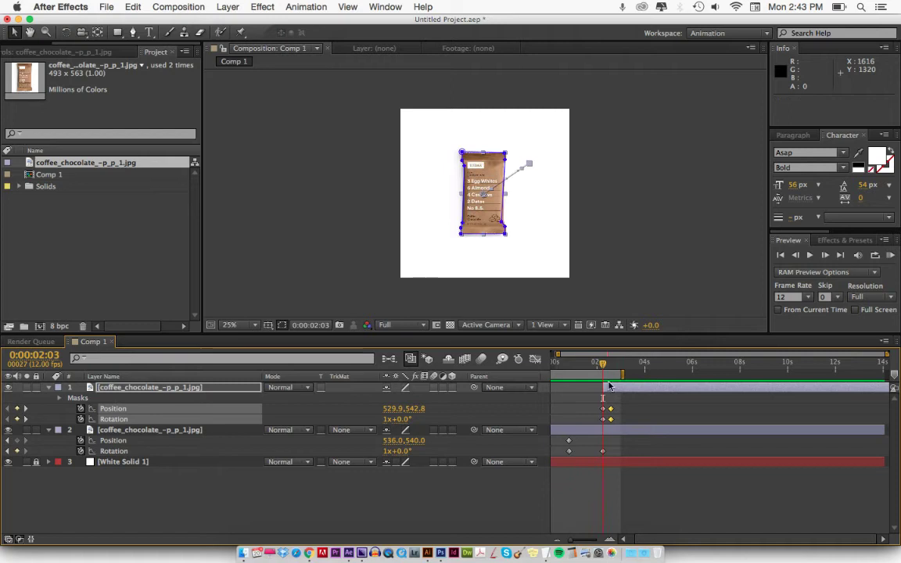
Step: Duplicate the tilted bar and place the copy at 245.9, 394.8, rotated to 1x+323.8°, at 0:00:02:07
key(super+d)
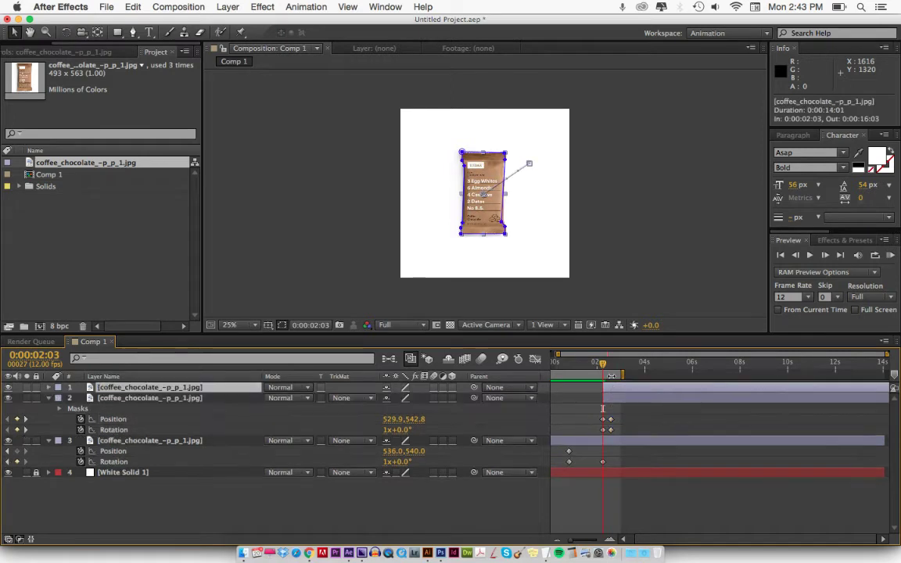
key(u)
scroll(614, 374, up, 3)
click(663, 369)
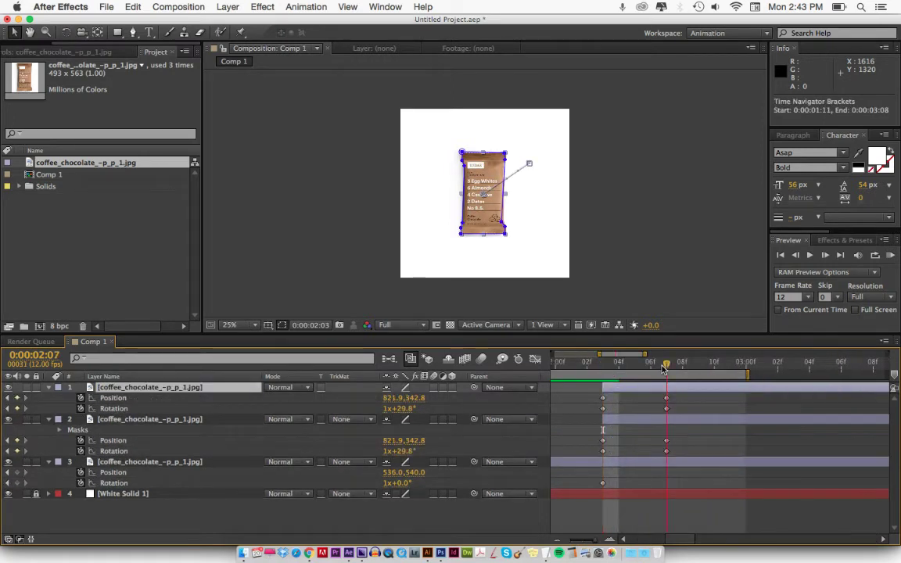
click(664, 364)
drag(524, 143, 429, 160)
key(w)
key(v)
Step: Preview the three-bar fan and extend the work area to about 4 seconds
key(KP_0)
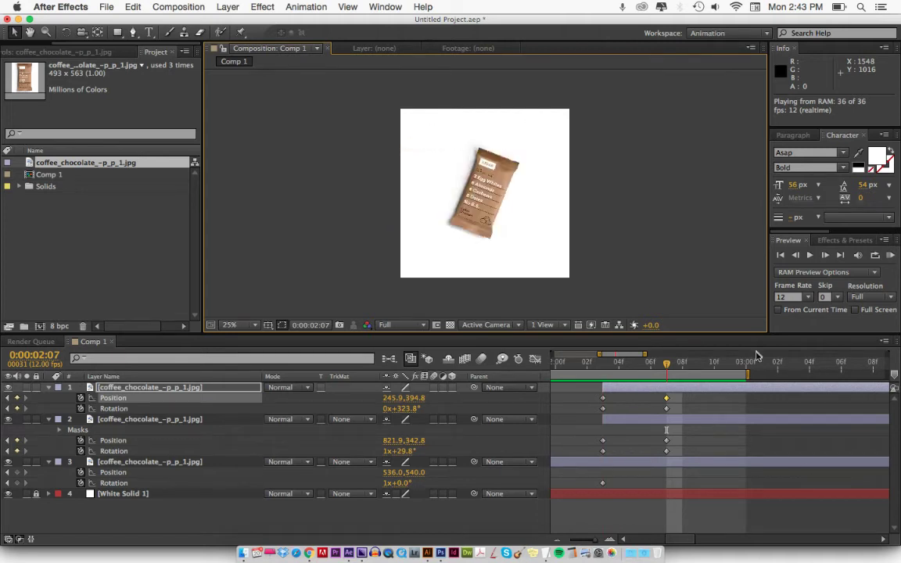
key(space)
key(semicolon)
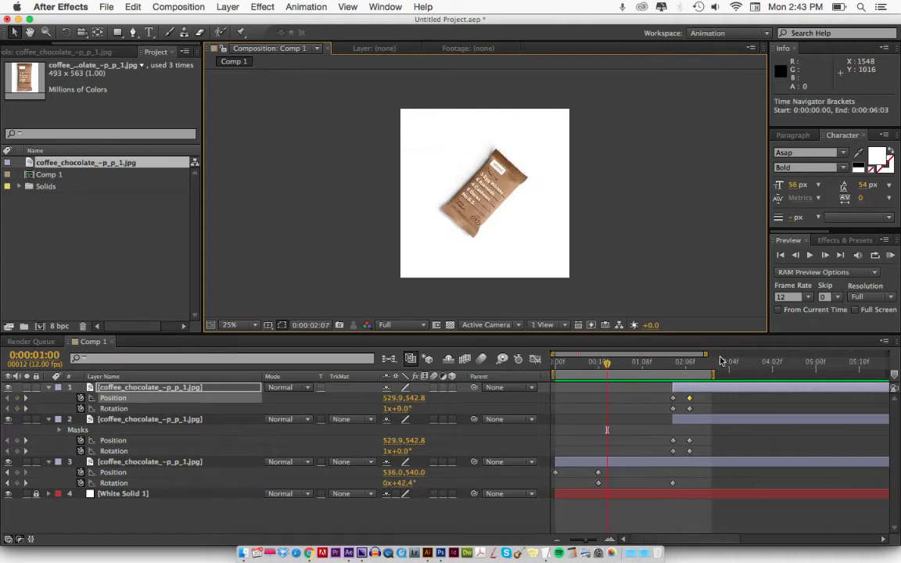
drag(644, 376, 682, 374)
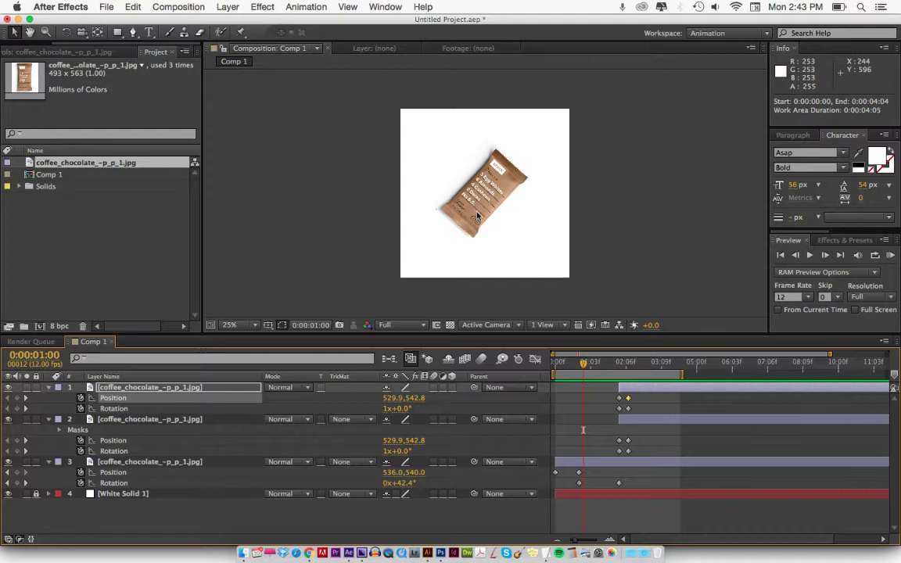
drag(604, 365, 634, 367)
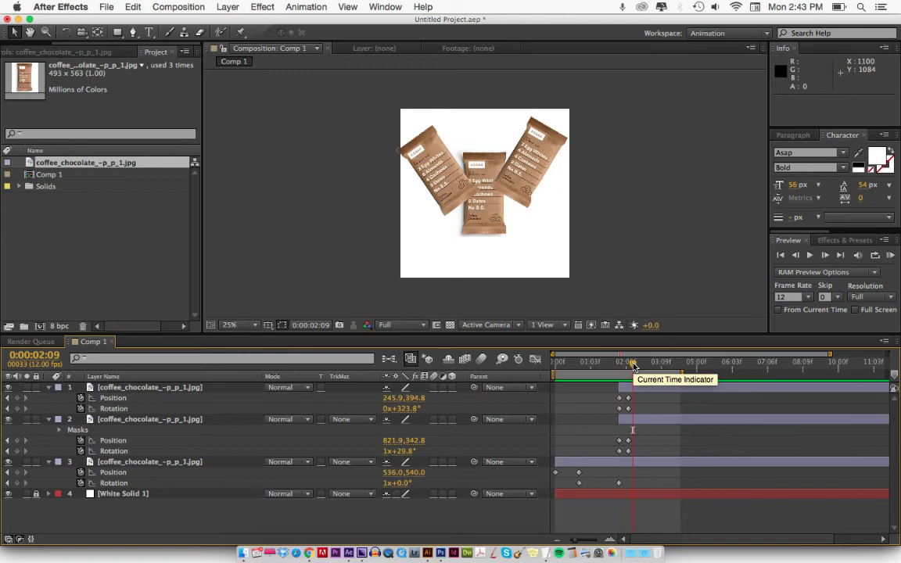
Step: Create a text layer with the e-mail address and move it beneath the three bars
key(super+alt+shift+t)
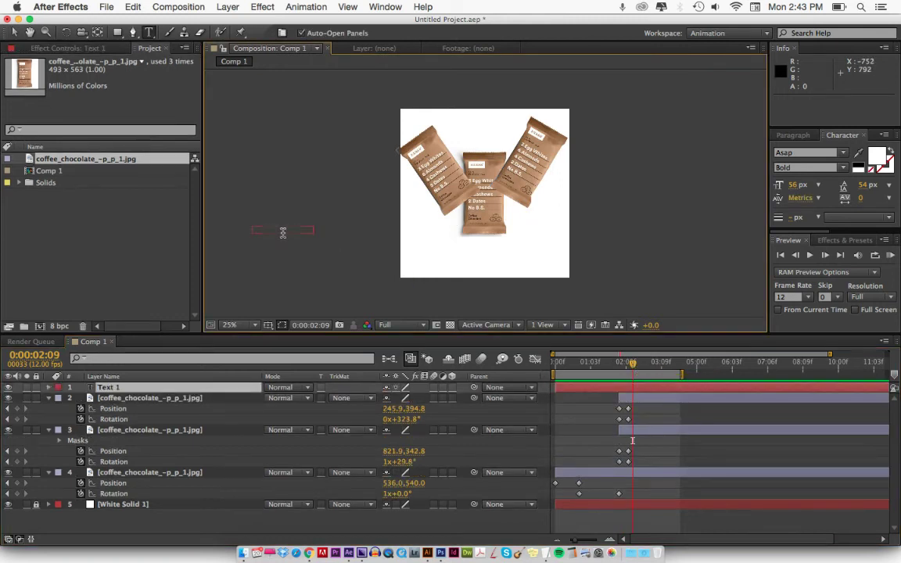
key(KP_Enter)
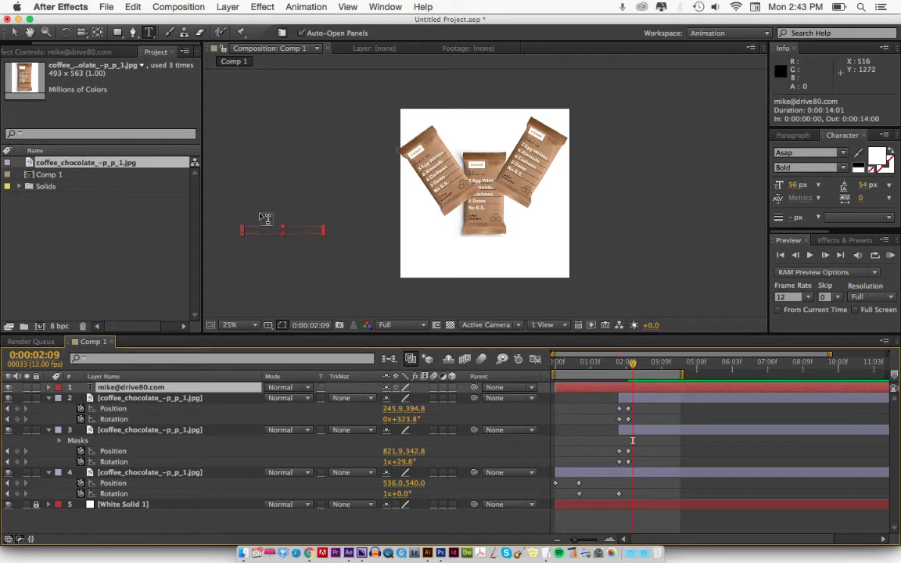
key(v)
drag(306, 232, 506, 251)
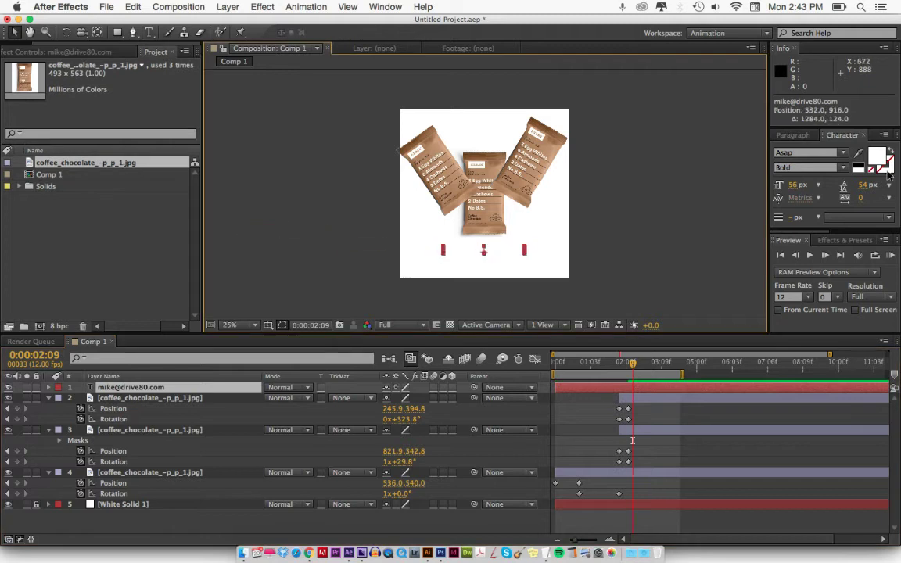
Step: Set the e-mail text's fill colour to dark red
click(876, 155)
mouse_move(348, 385)
mouse_down()
mouse_move(415, 346)
mouse_move(446, 430)
mouse_up()
click(575, 315)
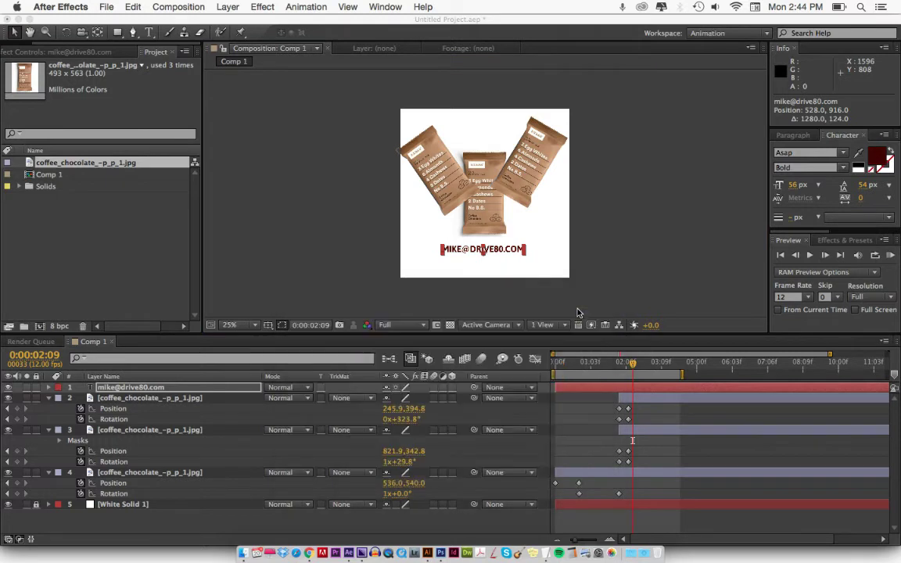
click(616, 262)
Step: Zoom to 50% and select the domain portion of the e-mail text for editing
key(period)
drag(507, 238, 506, 183)
click(458, 244)
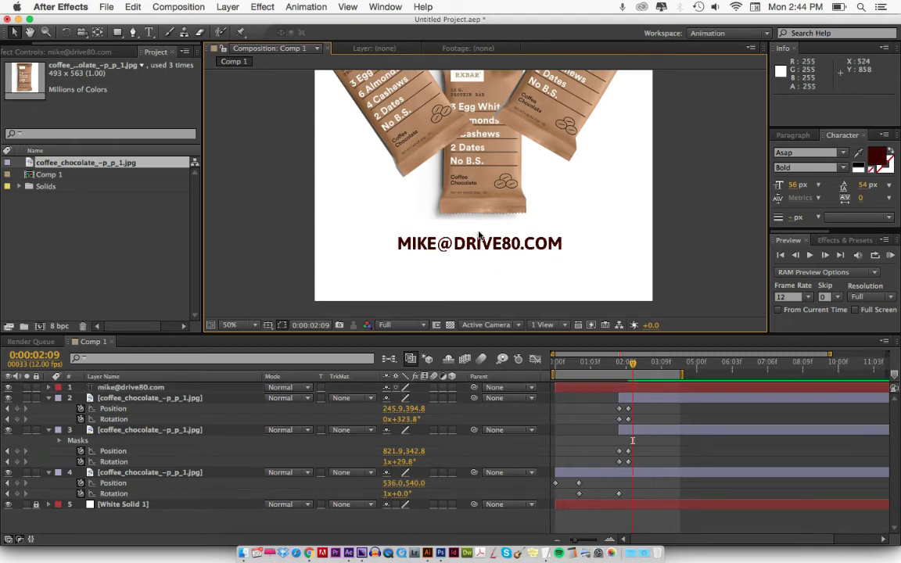
double_click(452, 243)
click(454, 243)
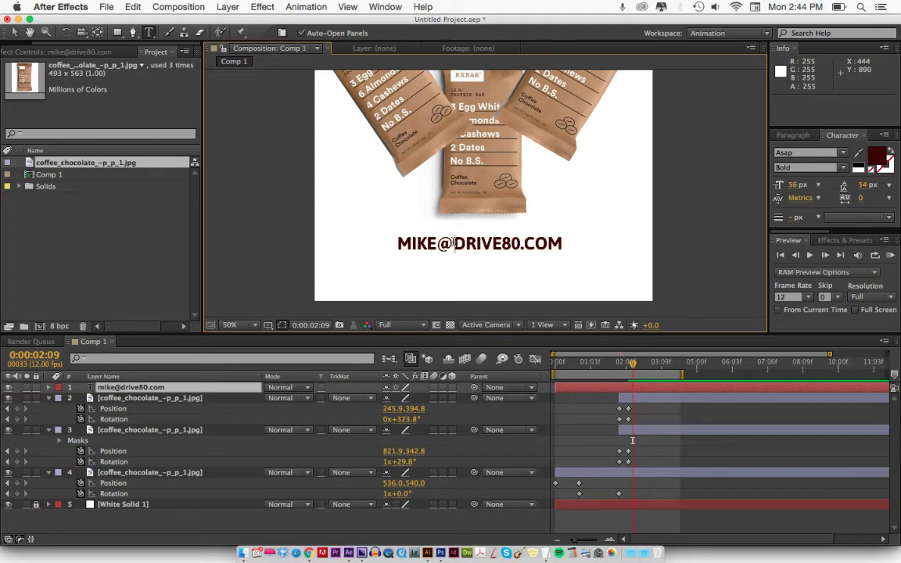
drag(454, 244, 640, 256)
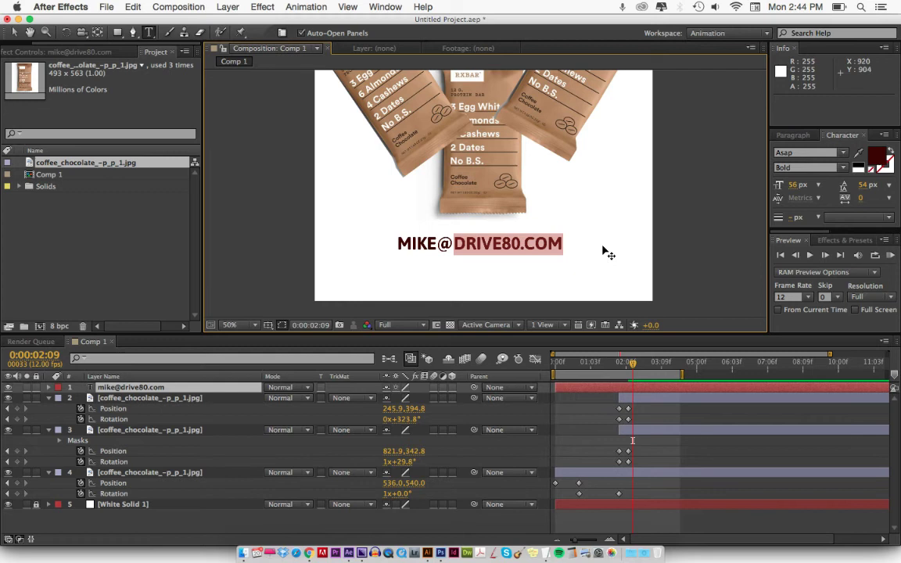
click(454, 243)
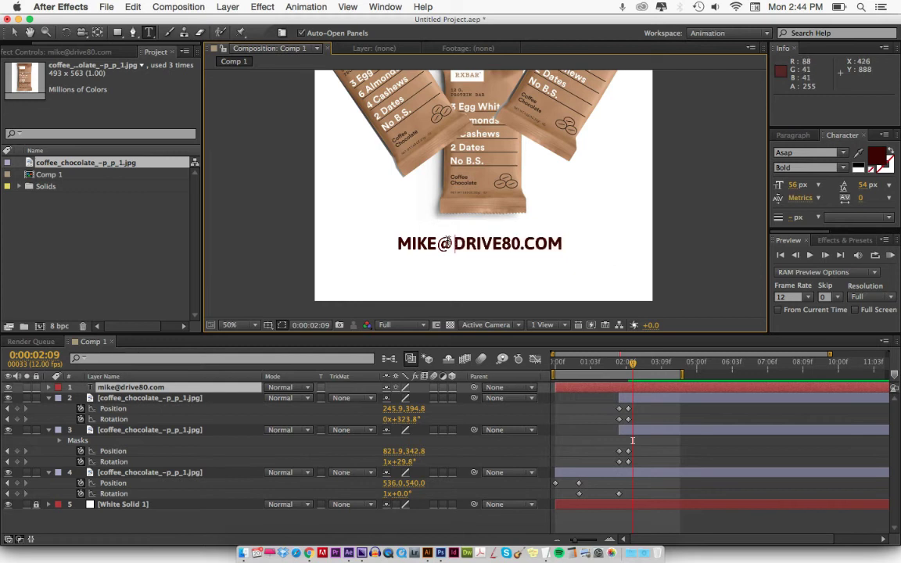
drag(454, 243, 585, 242)
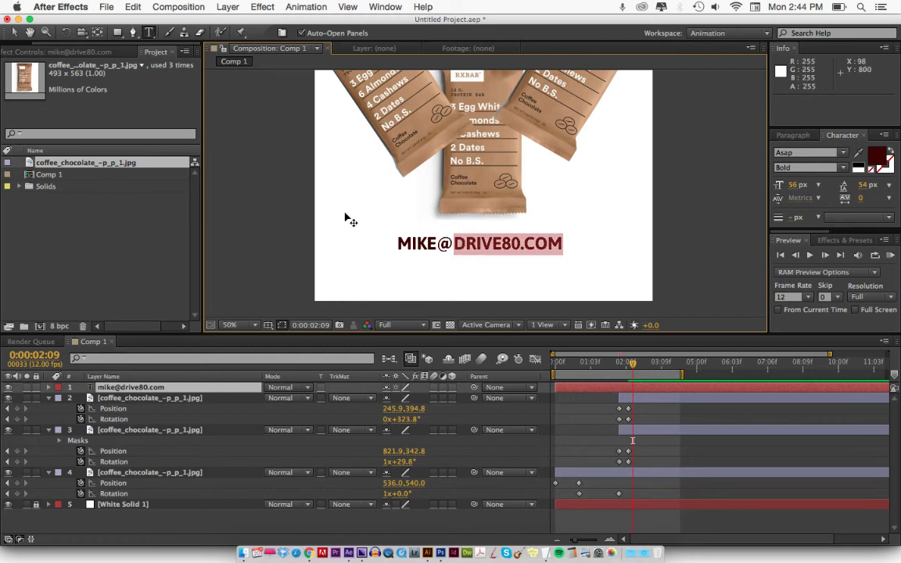